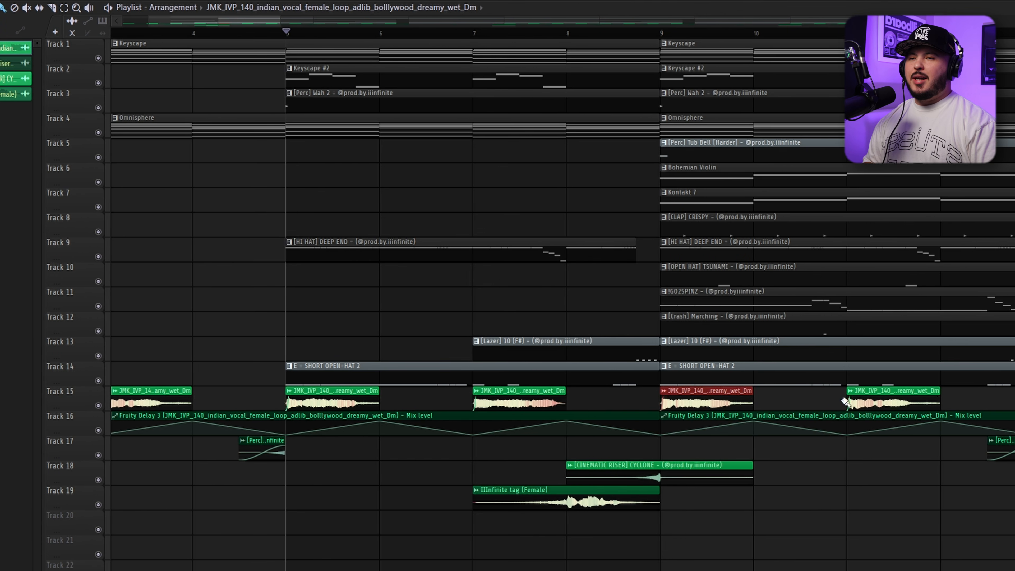
Look over the arrangement and play the Keyscape chord progression in the piano roll
scroll(255, 128, "down", 2)
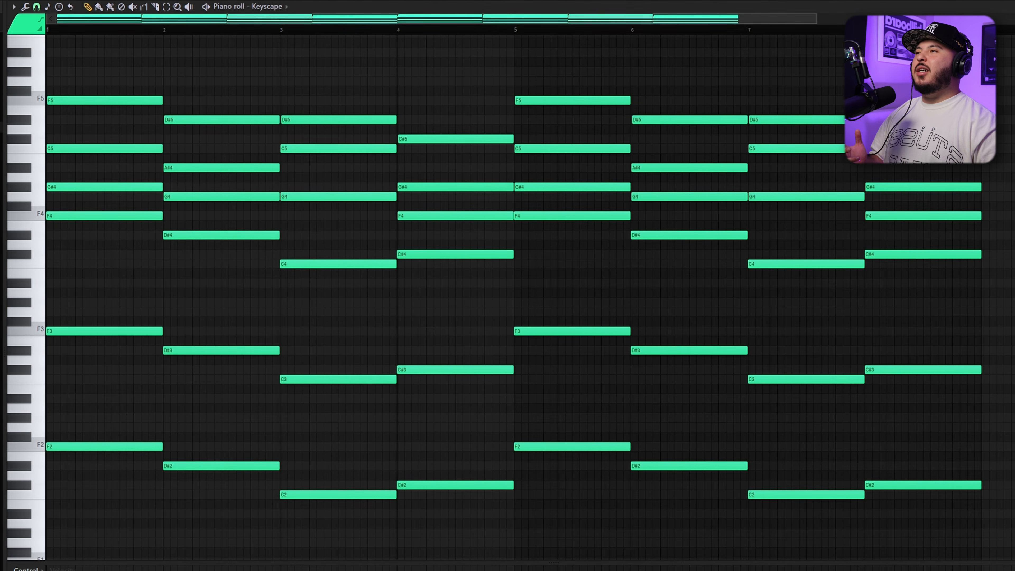
scroll(149, 22, "up", 2)
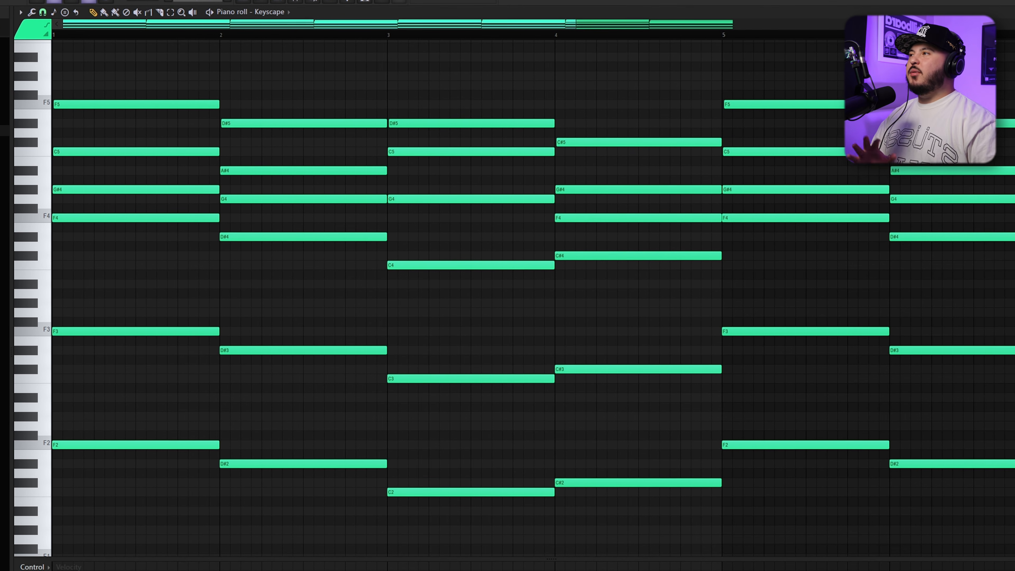
key("space")
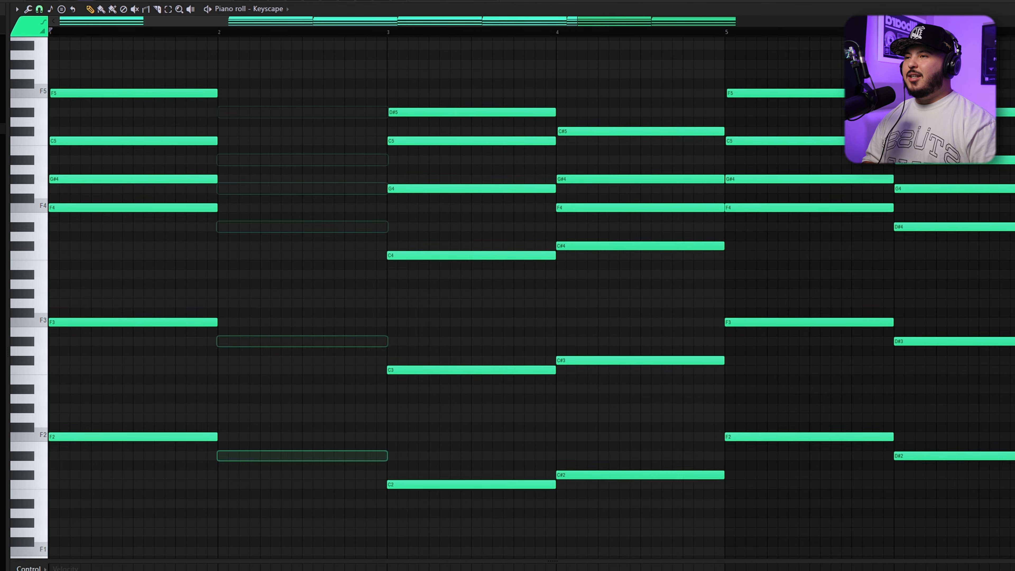
Try removing whole chords from the Keyscape progression, and undo the removal
left_click_drag(437, 98, 430, 295)
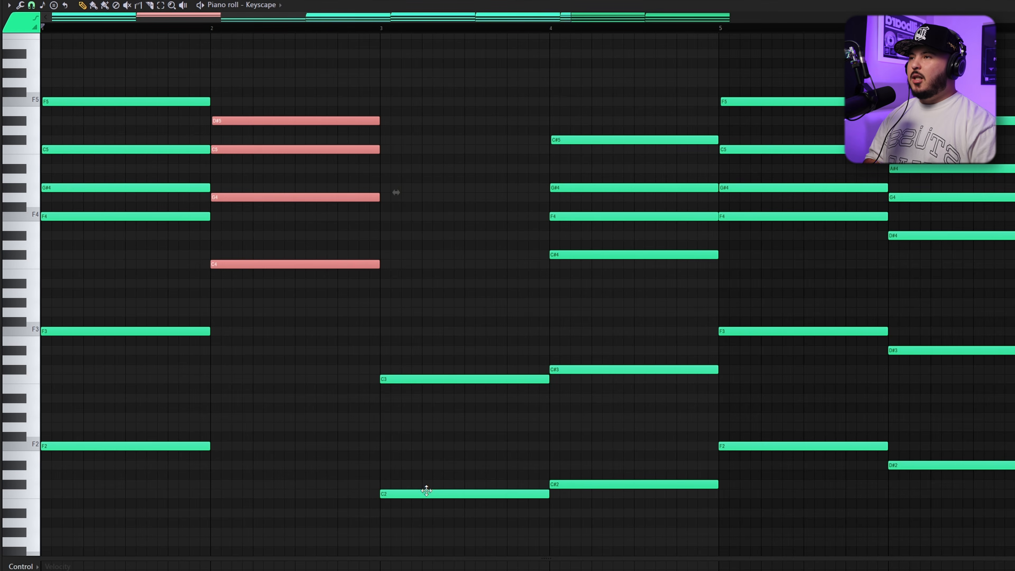
key("shift+Right")
left_click(426, 491)
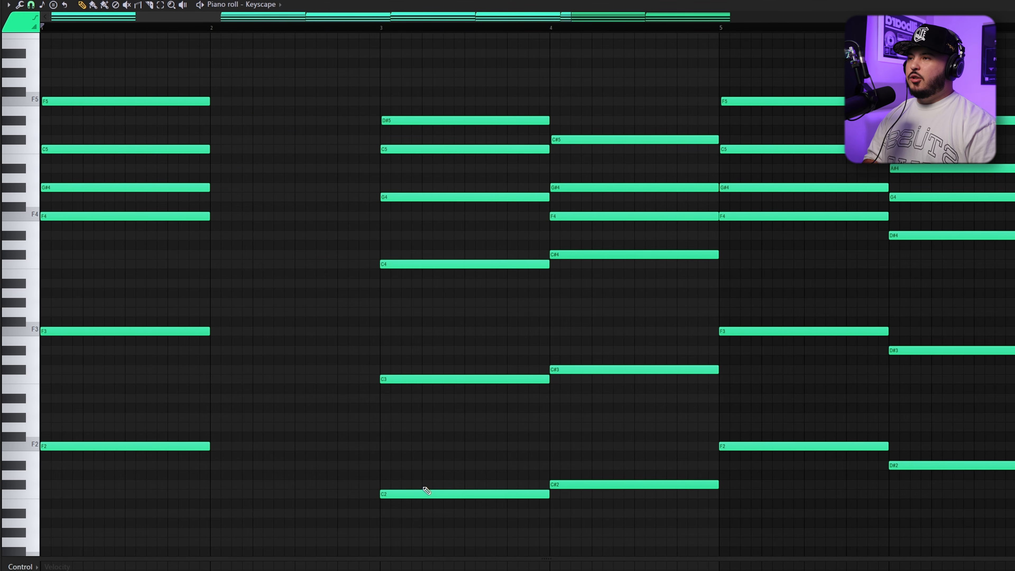
key("ctrl+z")
left_click_drag(300, 95, 327, 556)
left_click_drag(671, 69, 655, 559)
left_click_drag(536, 133, 479, 288)
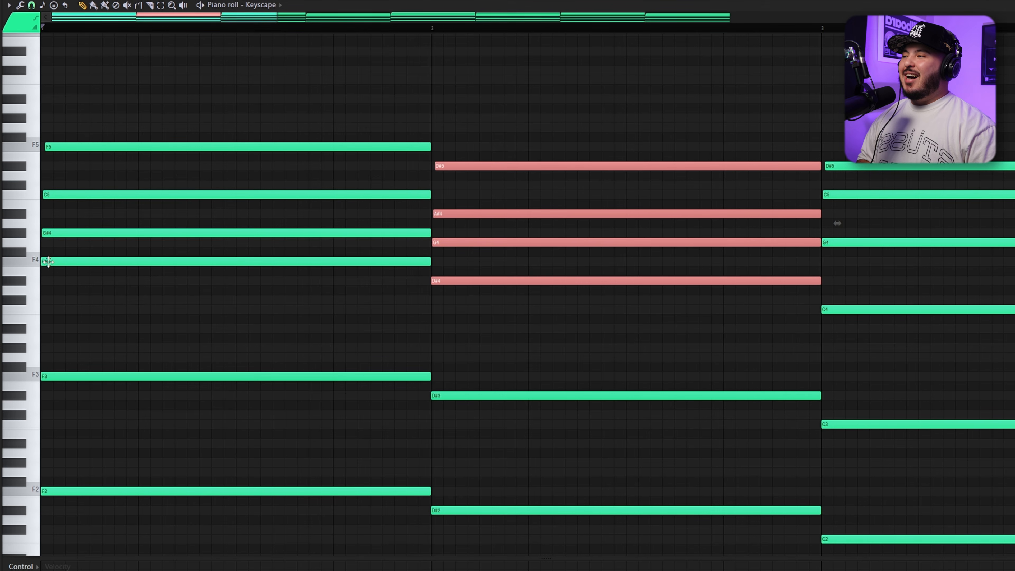
Select the F4, G#4 and C5 notes of the first Keyscape chord and sound the D#4 key
left_click(51, 261)
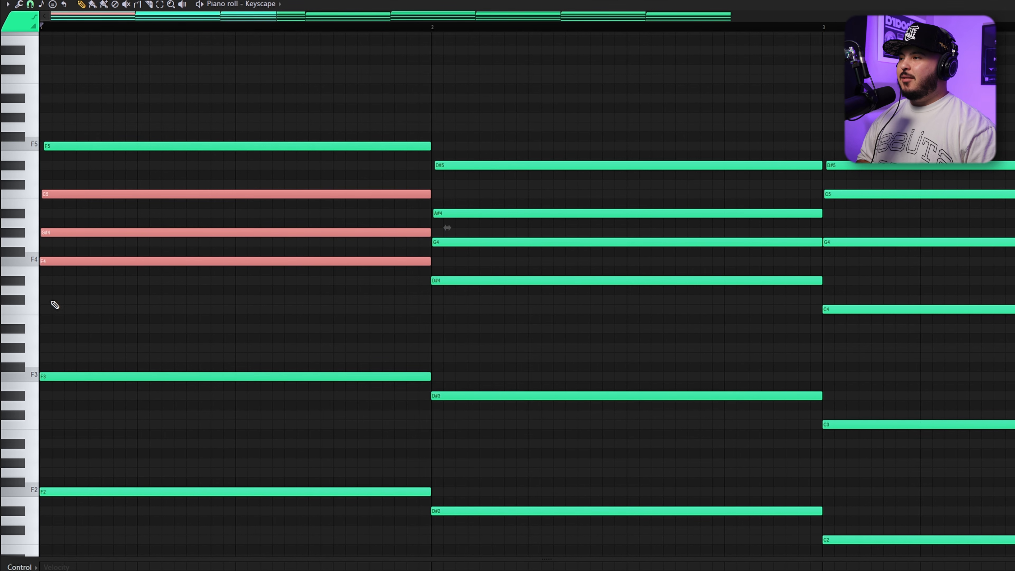
left_click(18, 282)
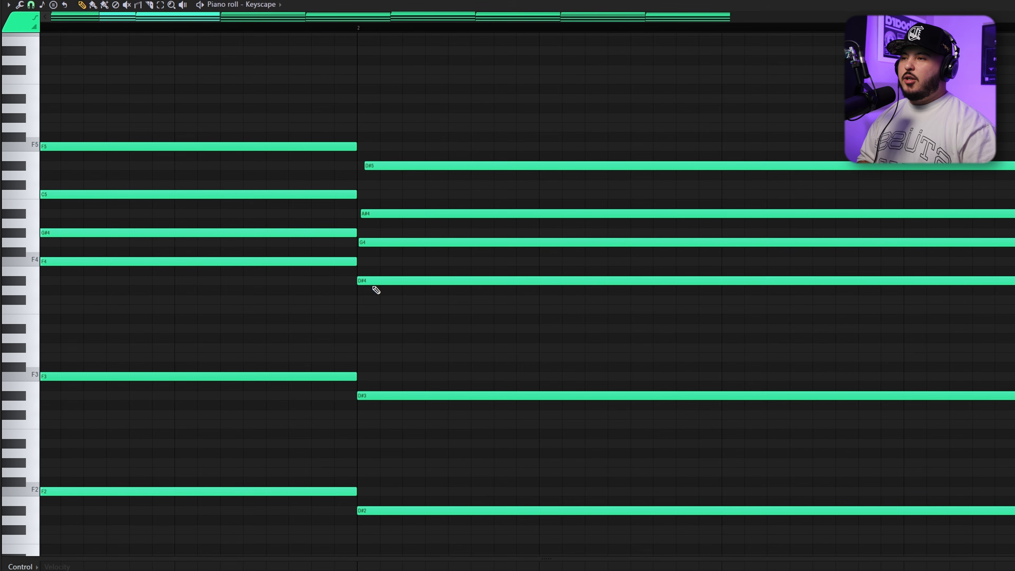
Clear the upper notes of the second Keyscape chord and re-enter D#4, G4 and A#4 above its bass notes
left_click_drag(375, 292, 425, 92)
scroll(393, 293, "up", 1)
left_click(358, 301)
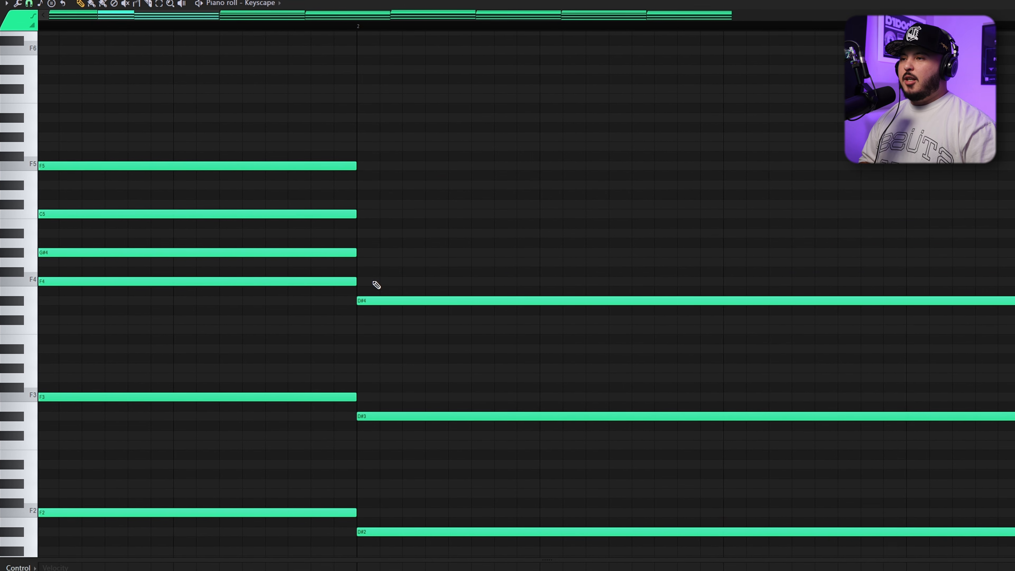
left_click(359, 263)
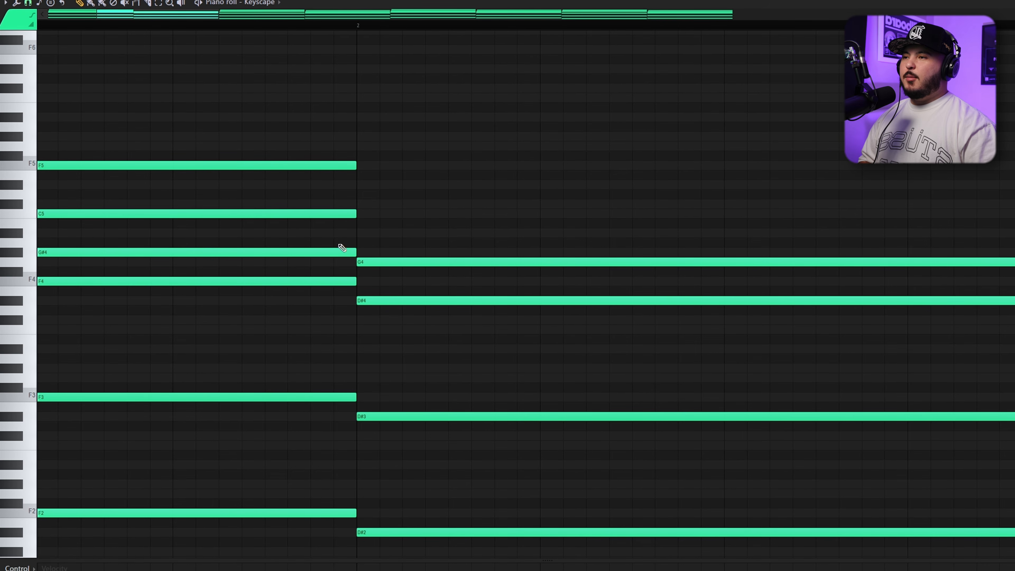
left_click(358, 232)
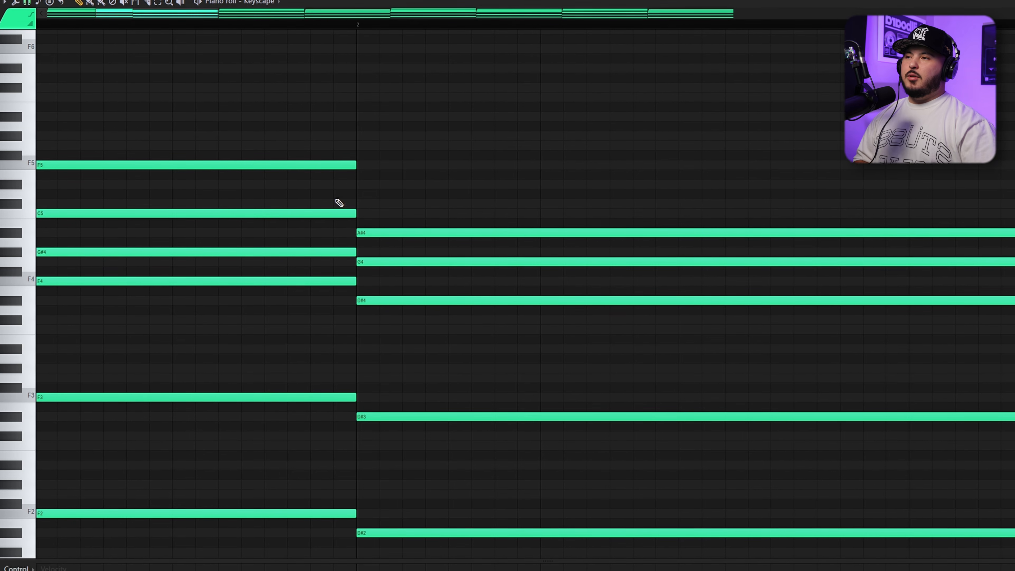
Play the second chord and duplicate its D#4 note an octave up to D#5
key("space")
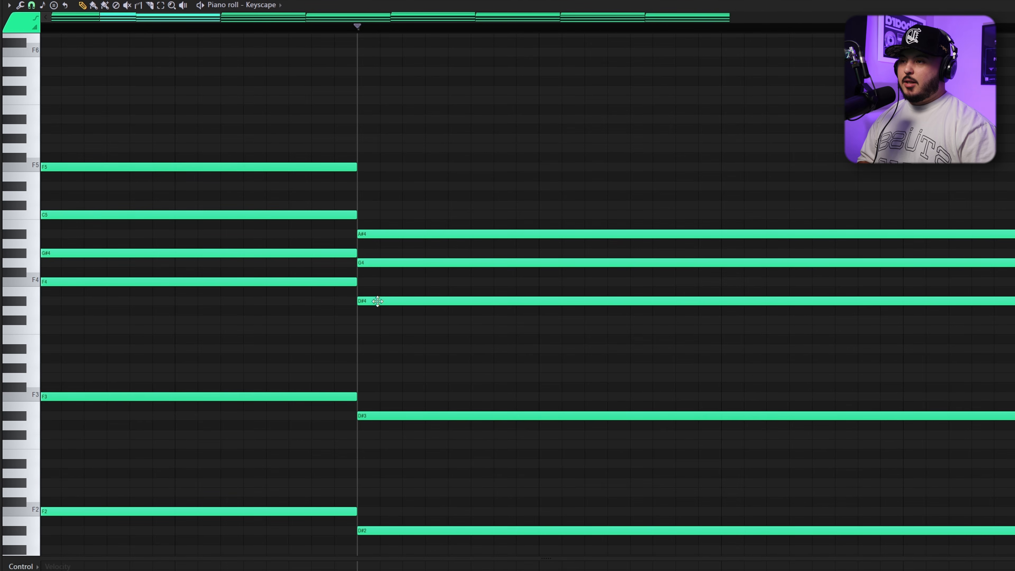
left_click(378, 301, "ctrl")
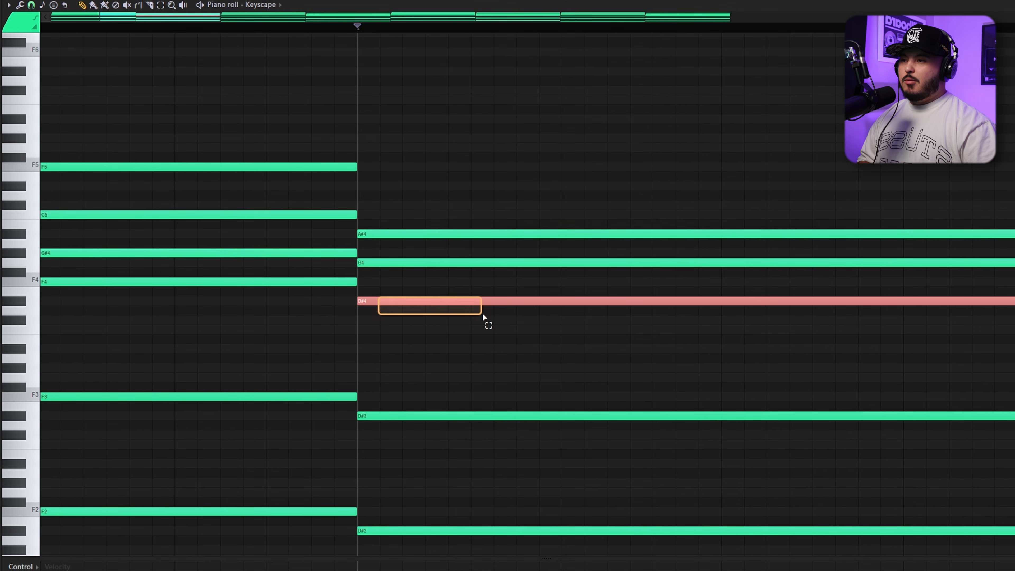
left_click_drag(390, 301, 384, 182)
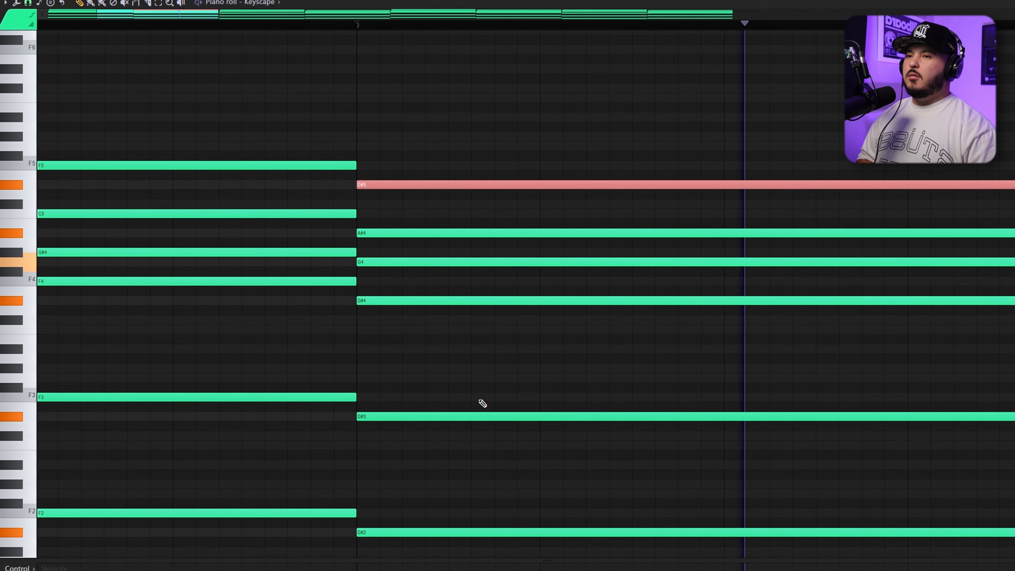
left_click_drag(285, 353, 389, 113)
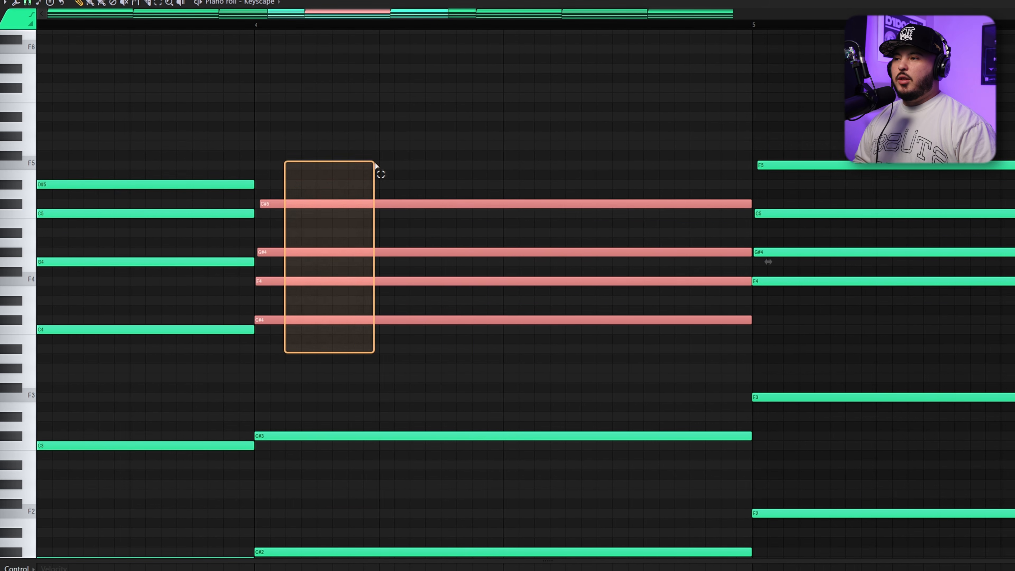
scroll(243, 358, "up", 2)
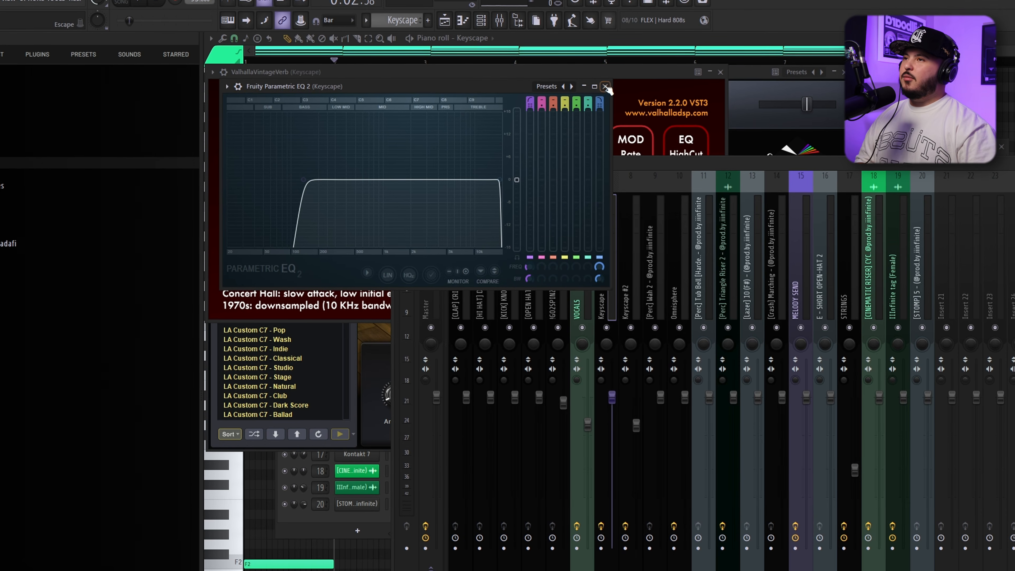
Close the Keyscape equalizer and create an automation clip for the Fruity Delay 3 mix level on the VOCALS mixer track
left_click(605, 86)
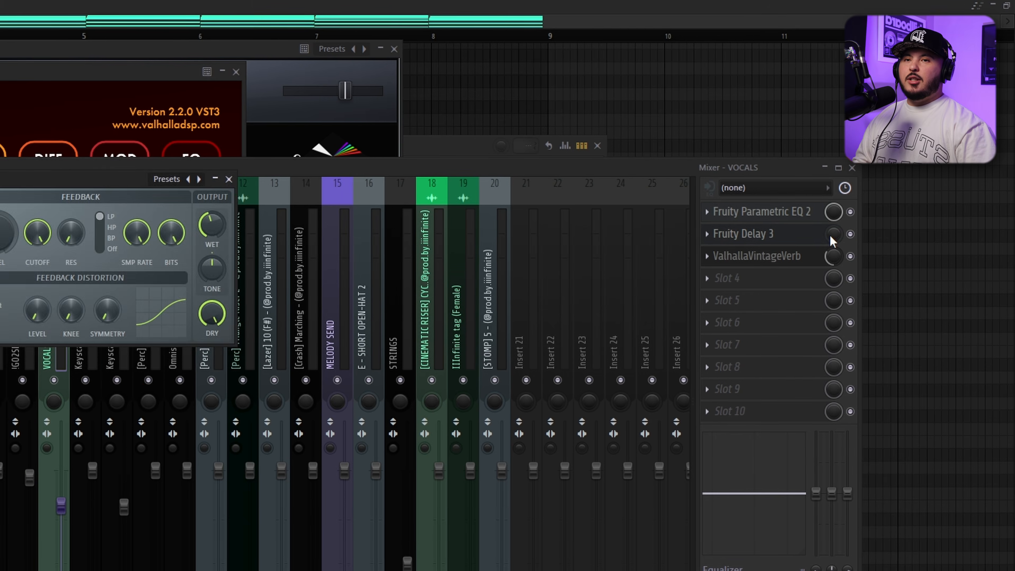
right_click(835, 237)
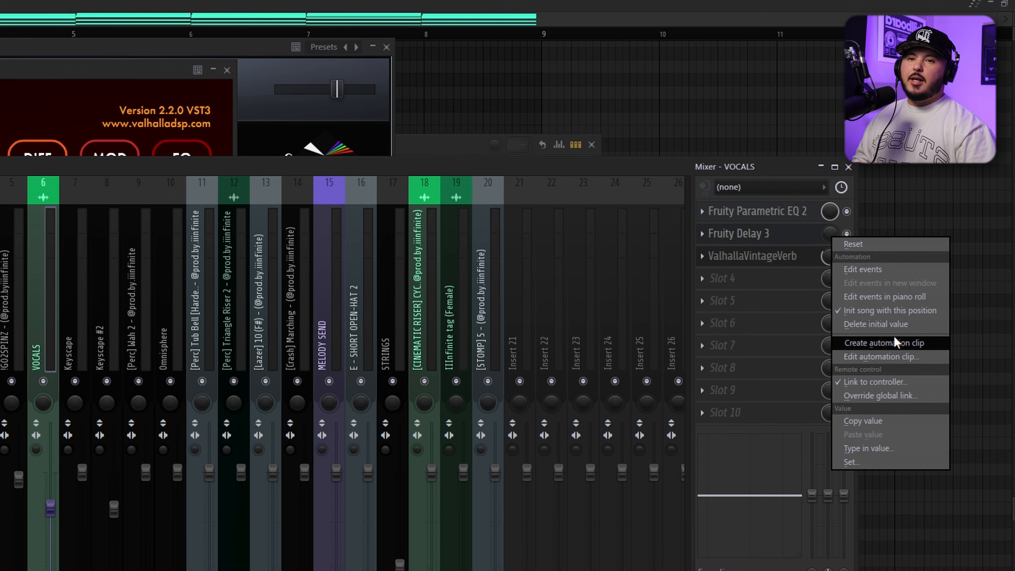
left_click(883, 343)
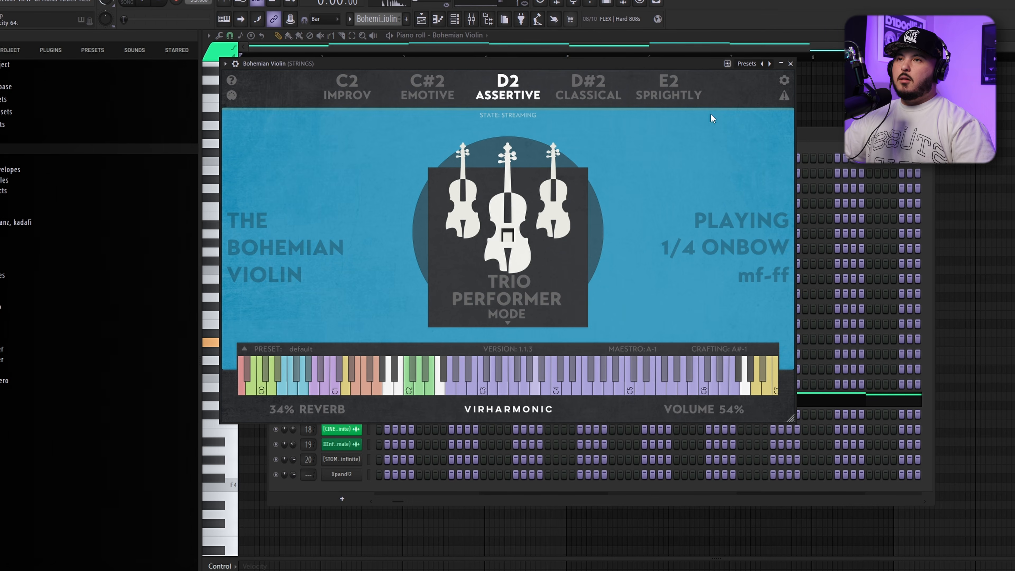
Close the Bohemian Violin plugin and audition the F5 key in the tubular bell's piano roll
left_click(790, 63)
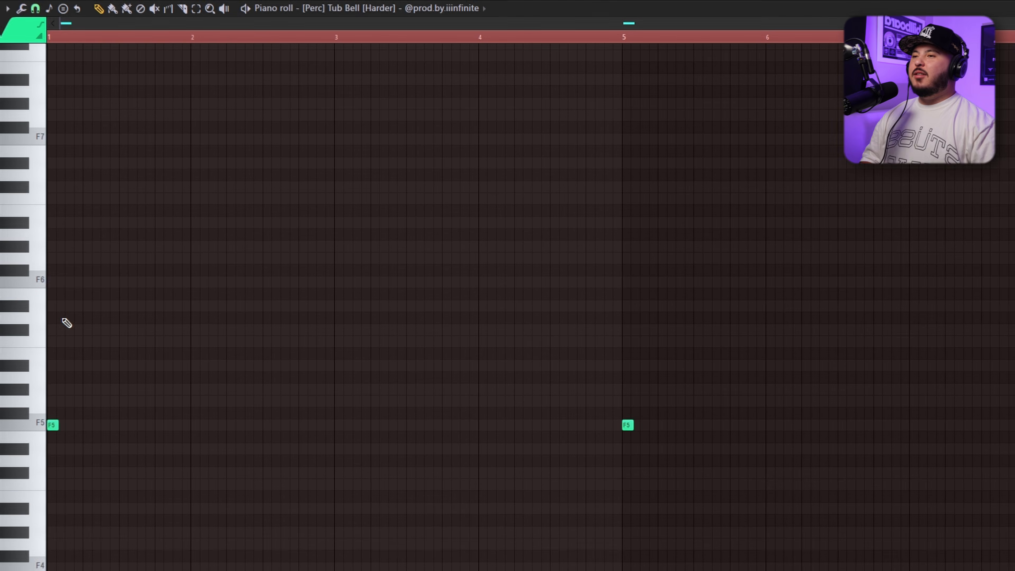
scroll(63, 319, "down", 3)
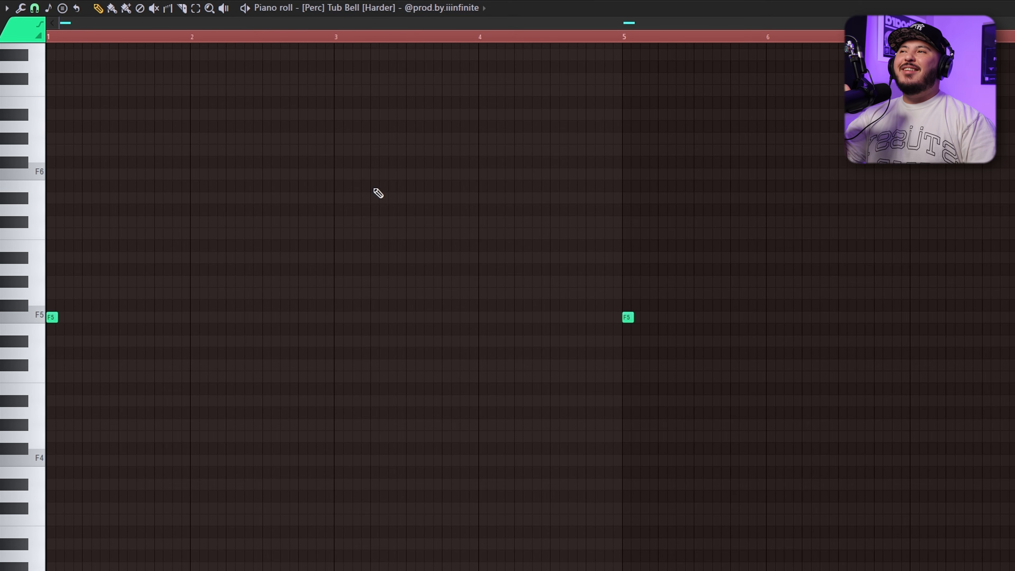
left_click(36, 318)
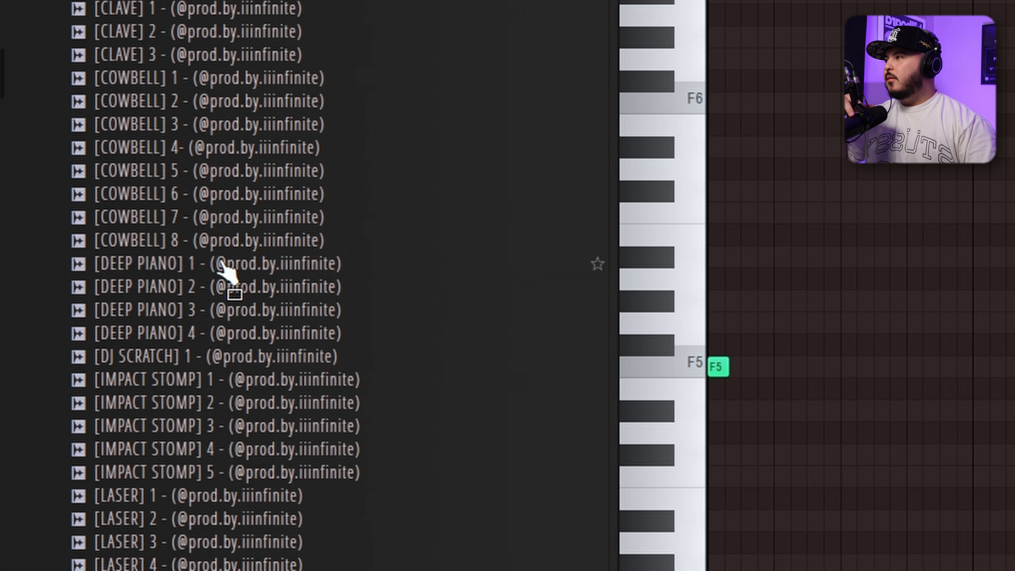
Preview the "Glass Break 90bpm C" sample from the drum kit folder
left_click_drag(226, 270, 225, 272)
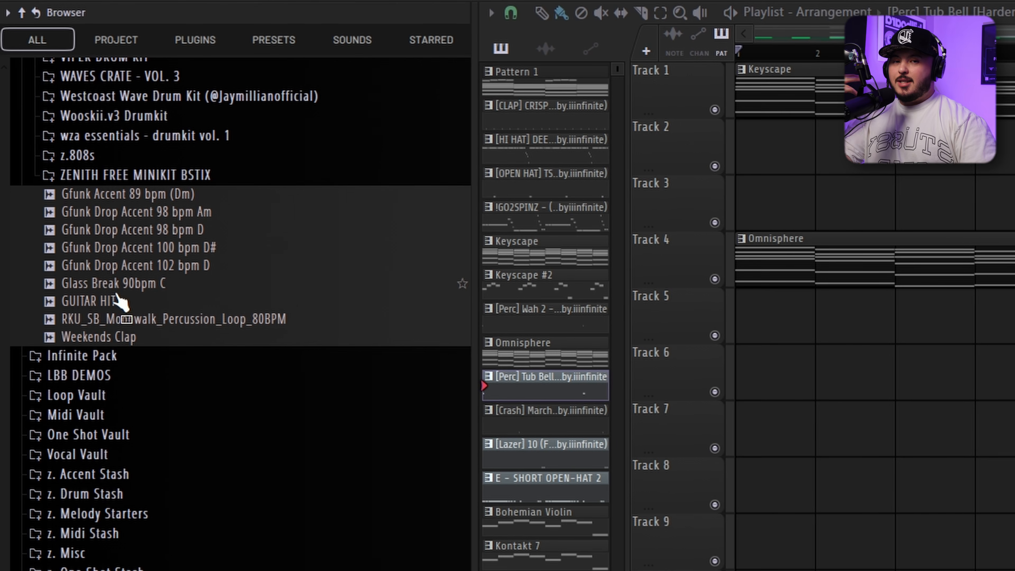
left_click(137, 286)
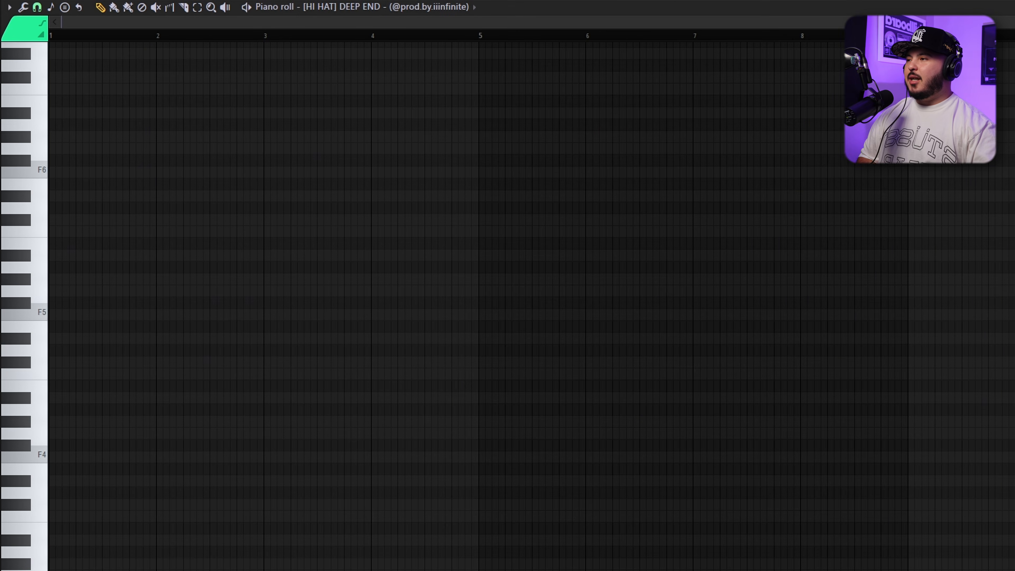
Place a C5 note in the first bar of the empty HI HAT DEEP END pattern and play it
left_click(67, 375)
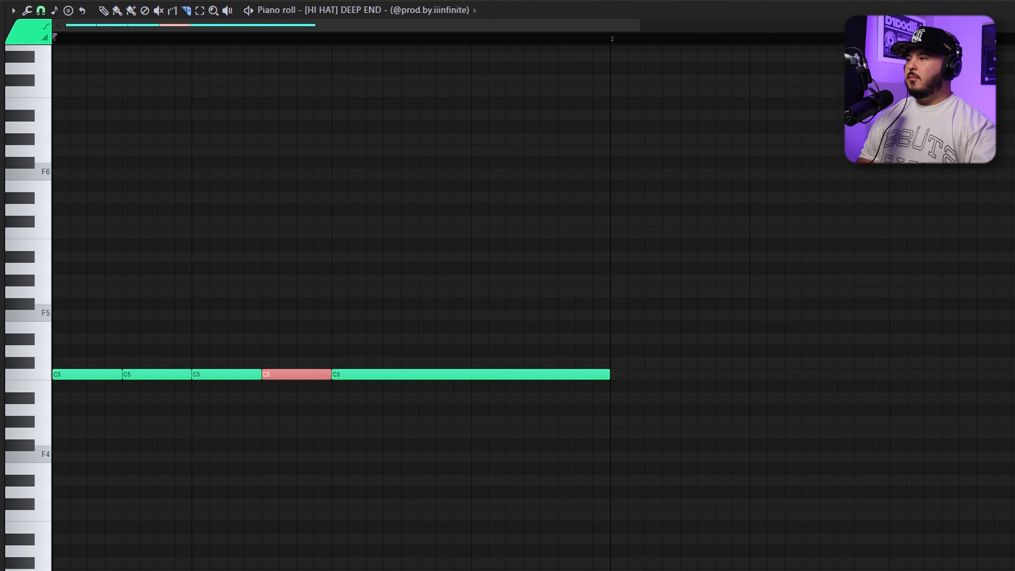
key("space")
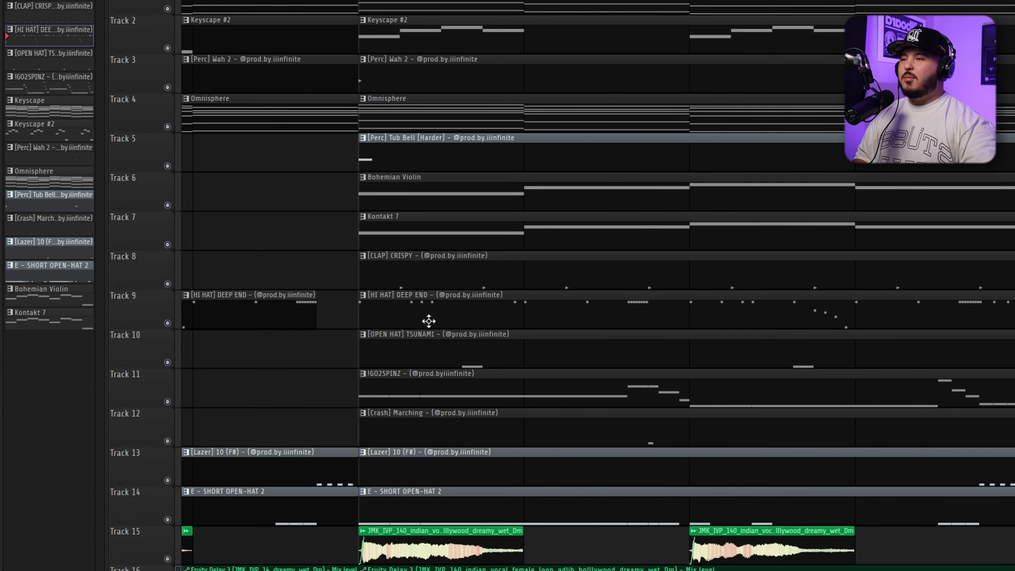
Open the HI HAT DEEP END pattern from the playlist and add C5 notes on beat 3 and three sixteenths after it in bar 1
double_click(428, 321)
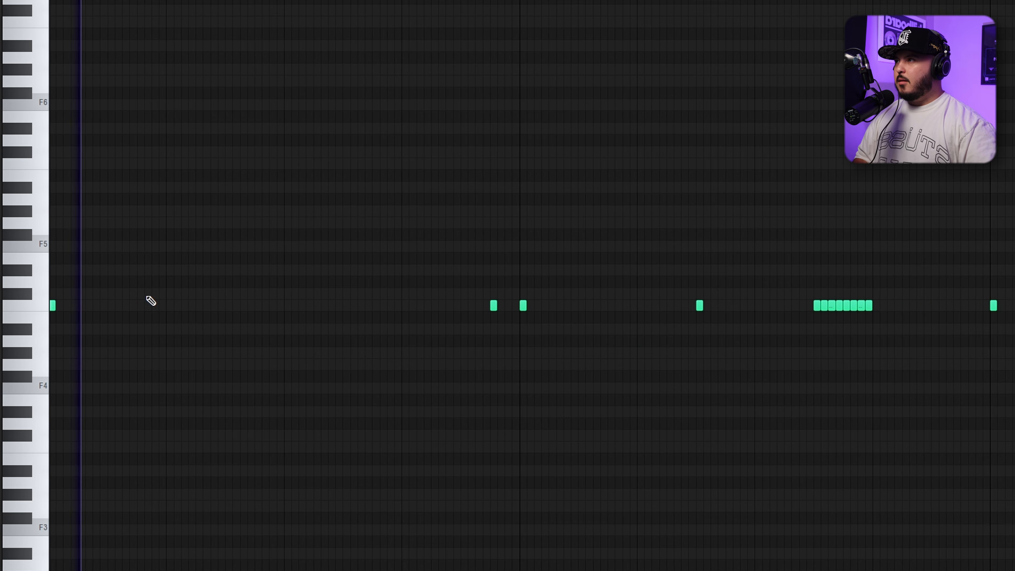
left_click(284, 306)
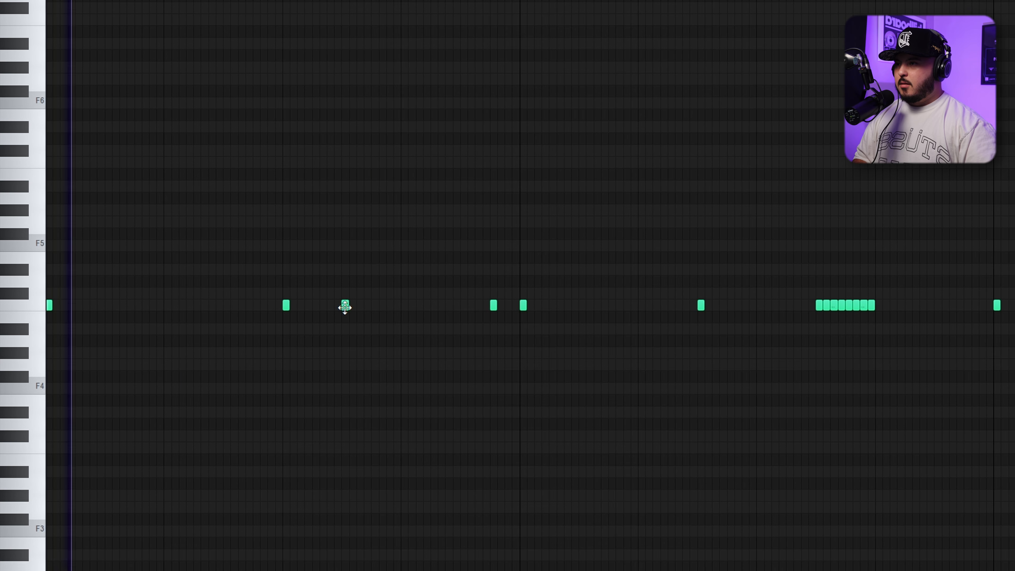
left_click_drag(345, 307, 374, 308)
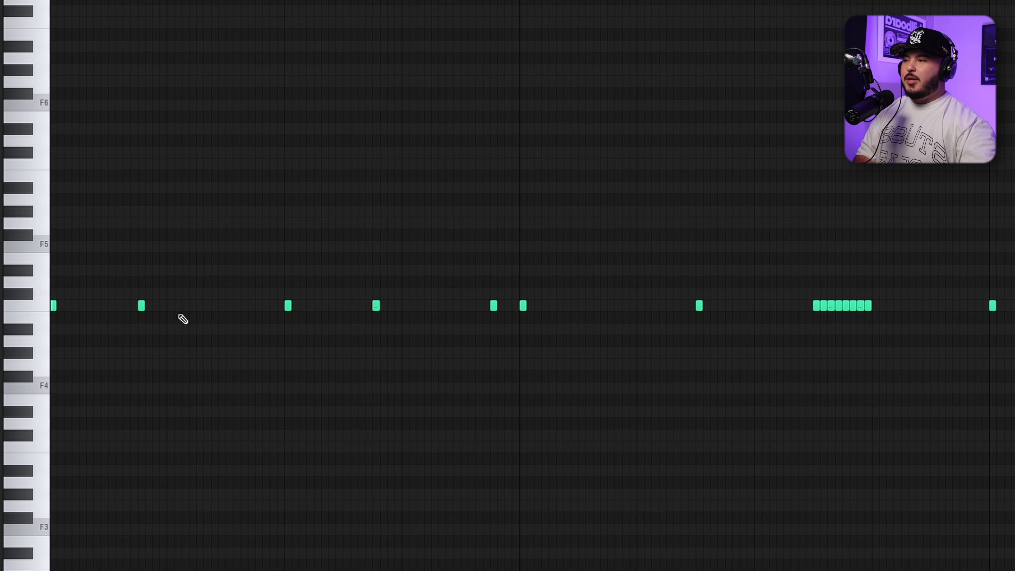
During playback, add C5 hi-hat notes on beat 2, one sixteenth before beat 3 and two sixteenths after beat 3
key("space")
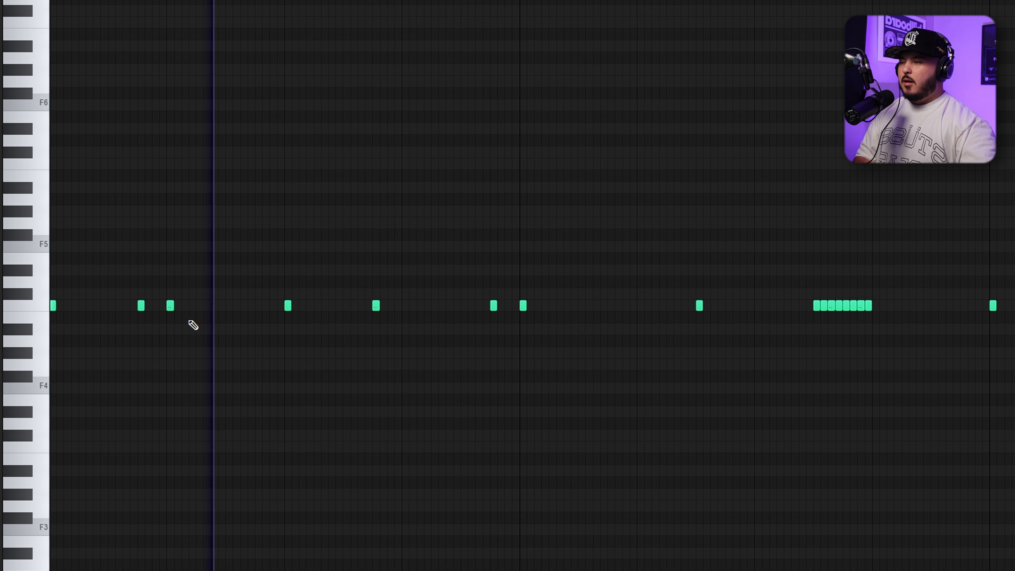
left_click(258, 306)
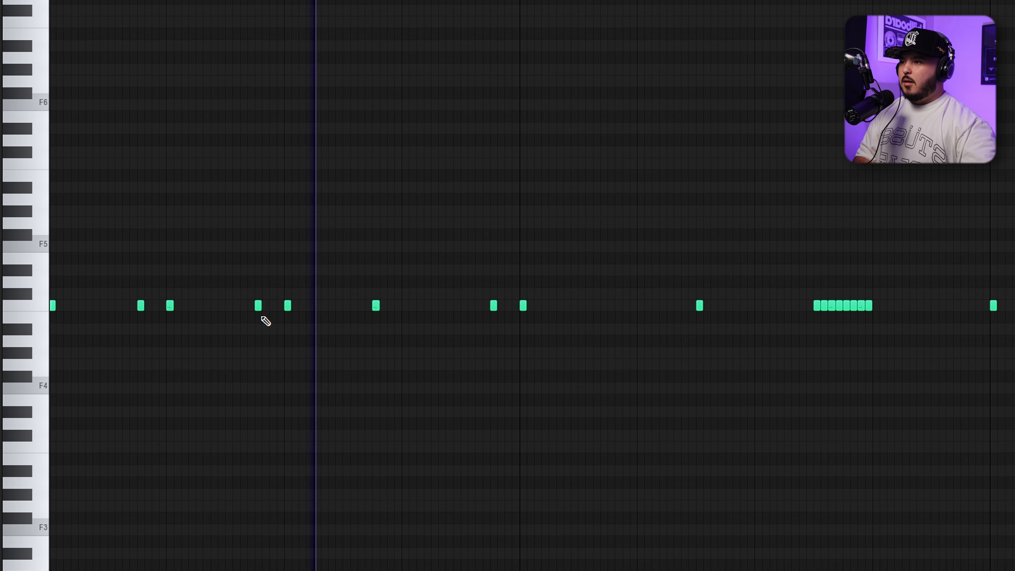
left_click(346, 305)
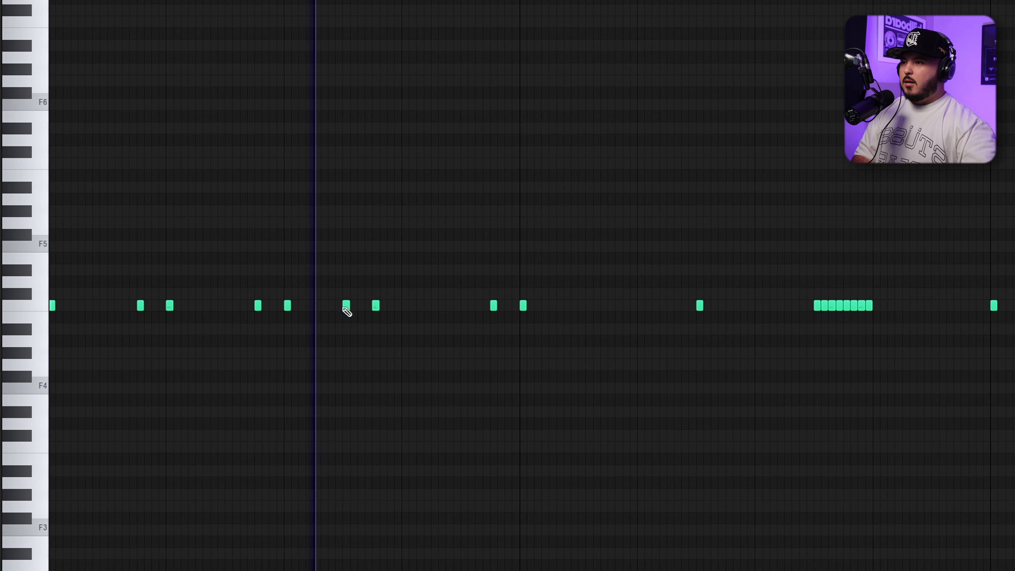
Try a fast C5 hi-hat roll starting on beat 4 by duplicating a short note back to back
mouse_move(414, 299)
left_mouse_down()
mouse_move(411, 317)
mouse_move(403, 309)
left_mouse_up()
key("ctrl+b")
key("ctrl+b")
key("ctrl+b")
key("ctrl+b")
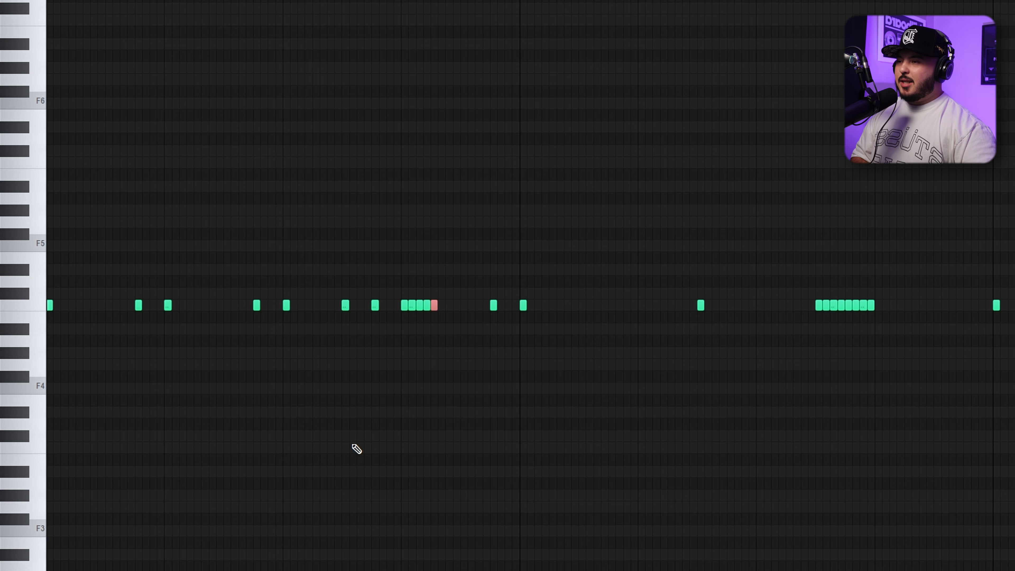
Play the hi-hat pattern and delete the C5 notes two sixteenths after and one sixteenth before beat 3
key("space")
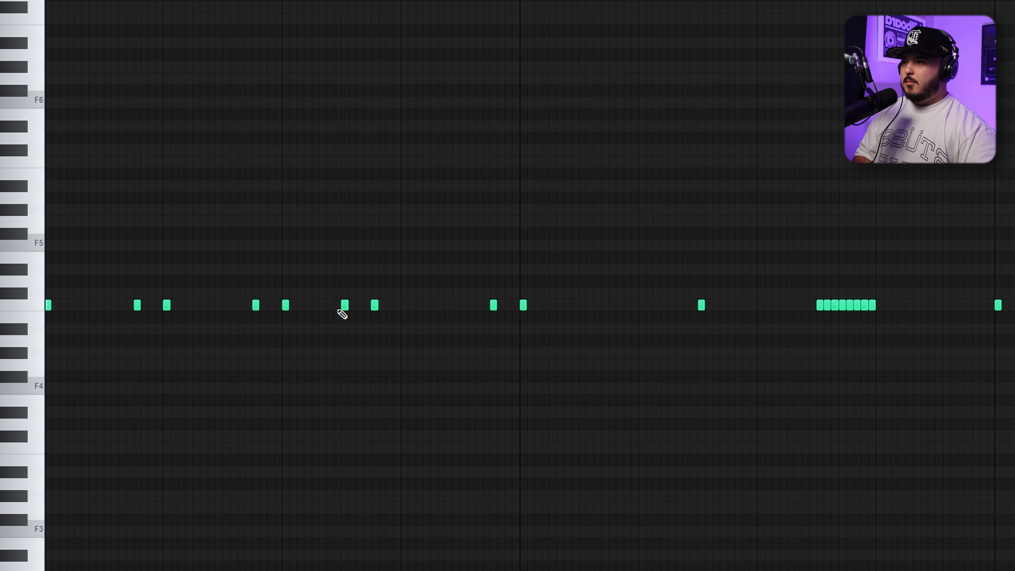
right_click(344, 305)
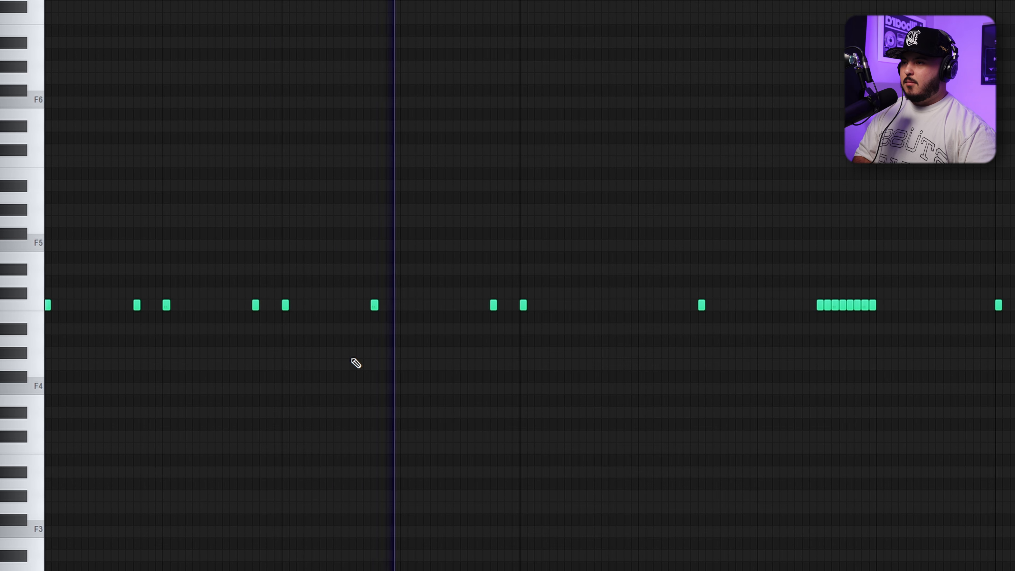
right_click(255, 305)
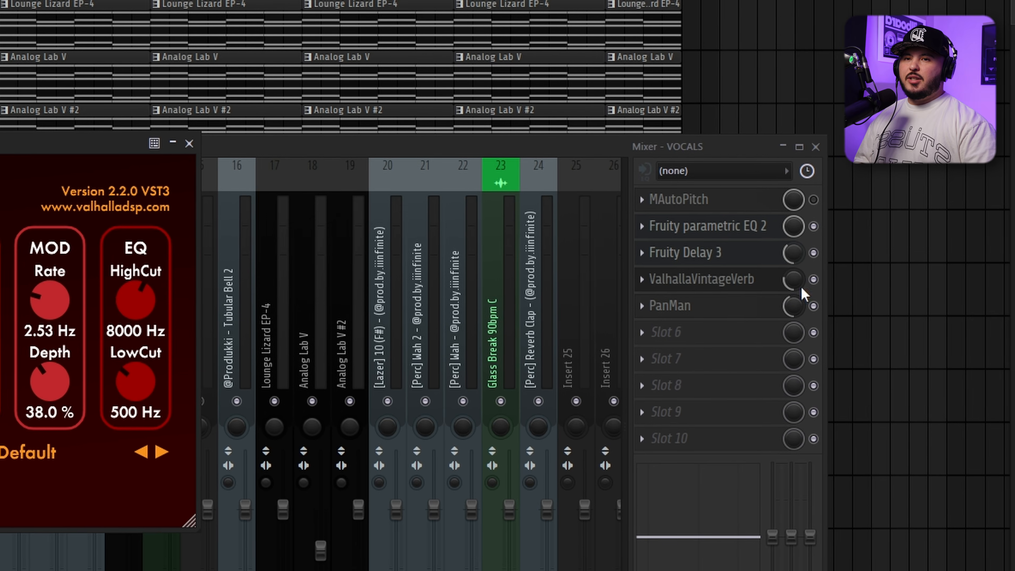
Open the PanMan effect on the VOCALS mixer track
left_click(738, 305)
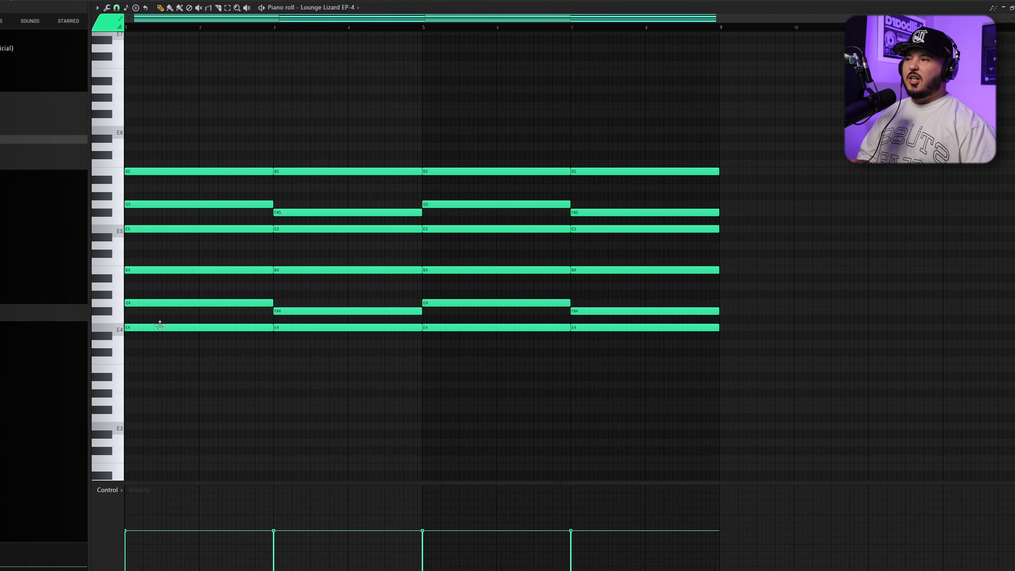
Try the Lounge Lizard EP-4 chords without their upper octave by deleting the E5, F#5, G5 and B5 notes
left_click_drag(114, 254, 81, 68)
key("Delete")
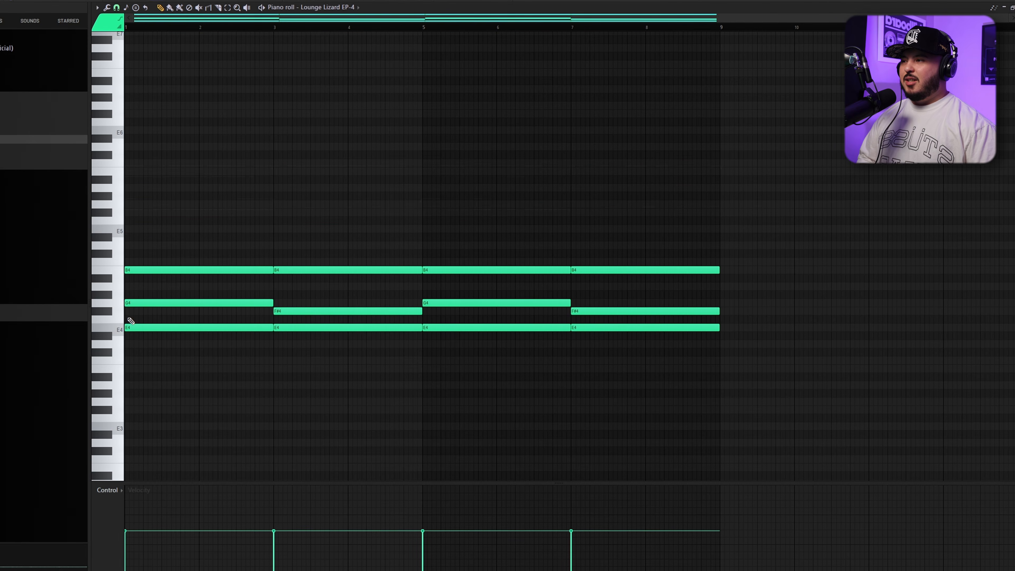
scroll(128, 319, "up", 2)
left_click_drag(162, 272, 180, 365)
left_click_drag(460, 270, 473, 347)
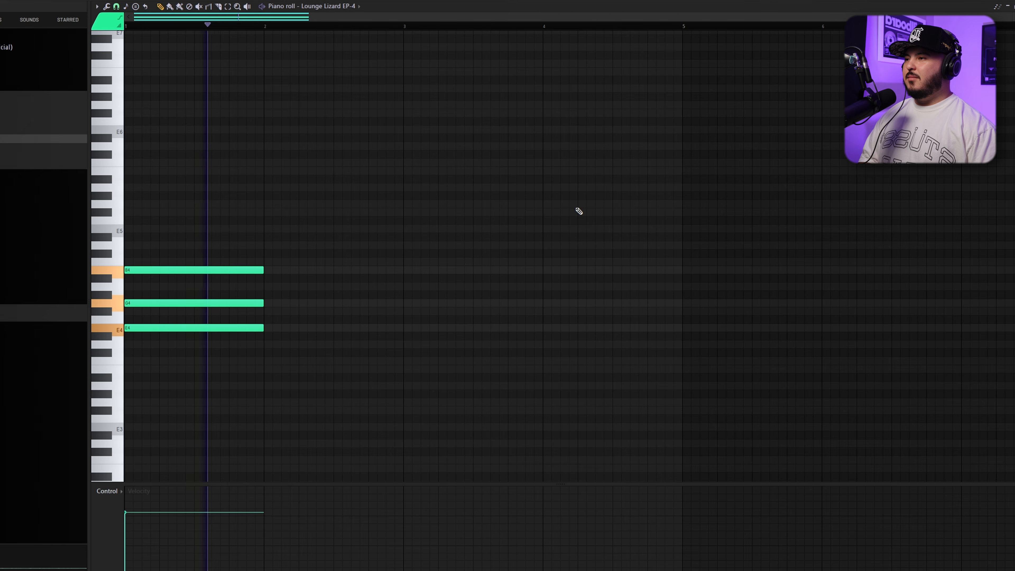
Duplicate the one-bar E4, G4, B4 chord with F#4 as the copy's middle note, and copy both chords an octave up
key("ctrl+b")
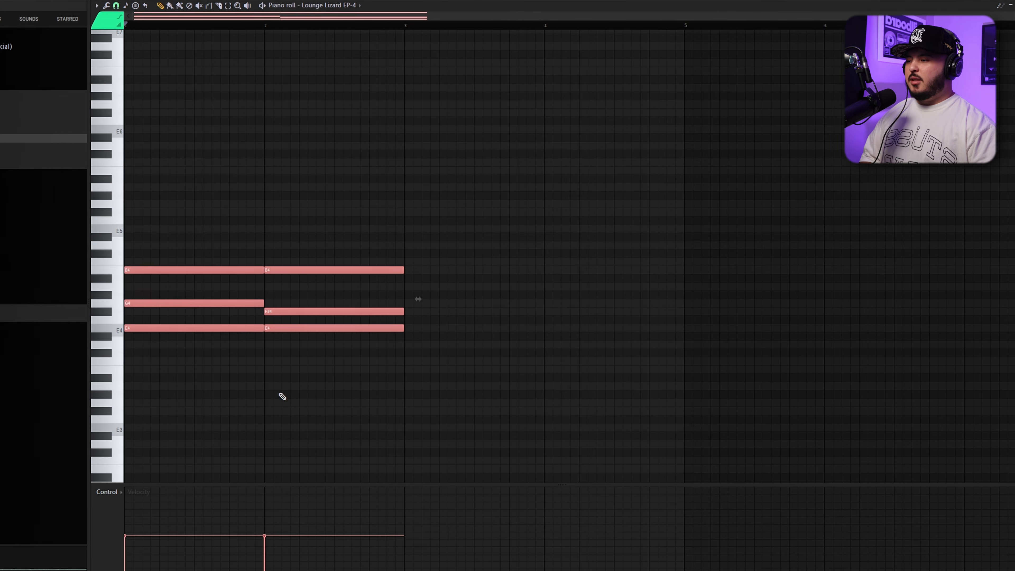
left_click_drag(198, 328, 198, 229)
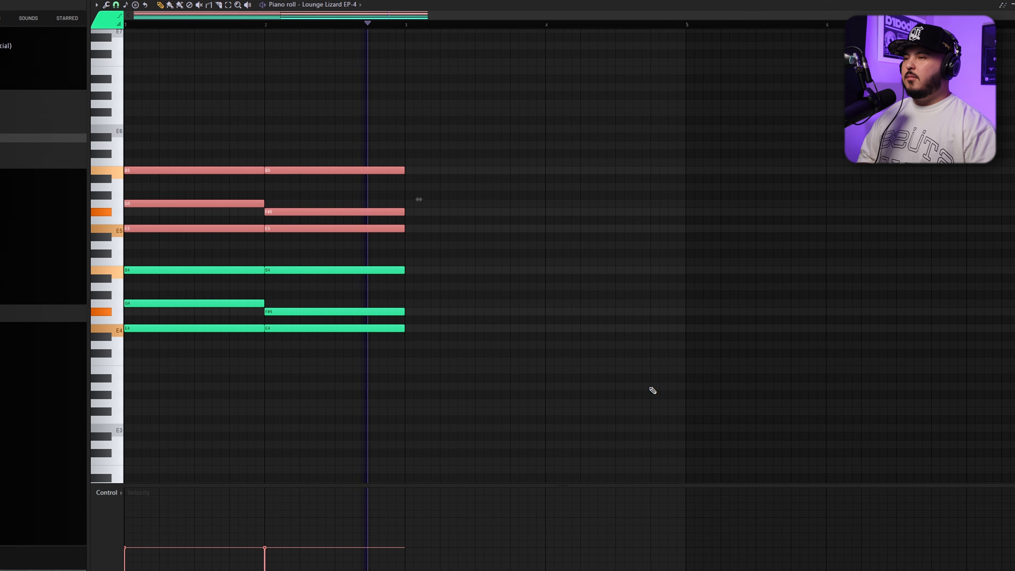
Stop playback and delete the six upper-octave notes between E5 and B5 from both chords
key("space")
right_click(332, 228)
right_click(332, 212)
right_click(323, 171)
right_click(229, 228)
right_click(232, 203)
right_click(238, 171)
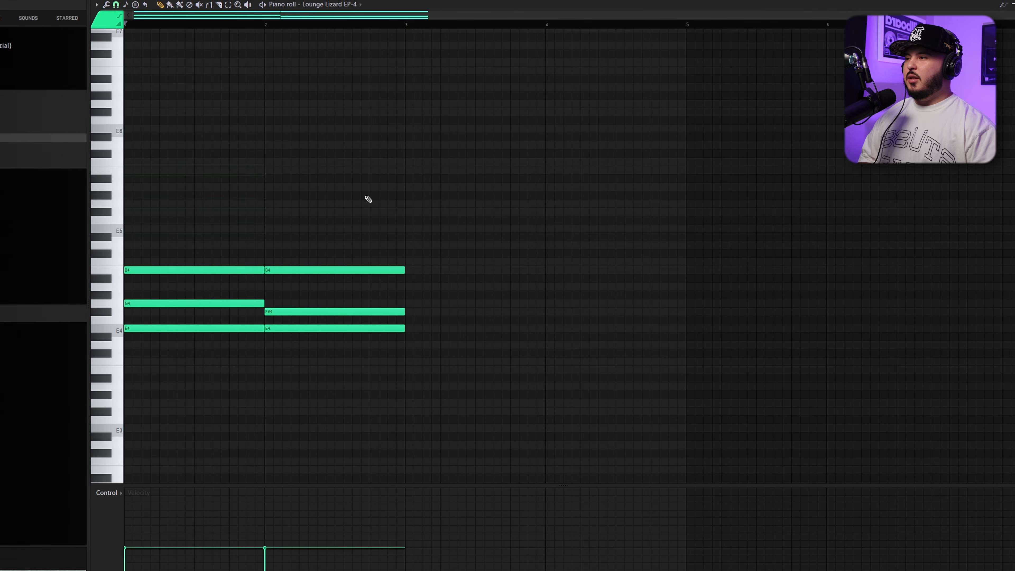
Play the two lower-octave chords alone and undo the last two note edits
key("space")
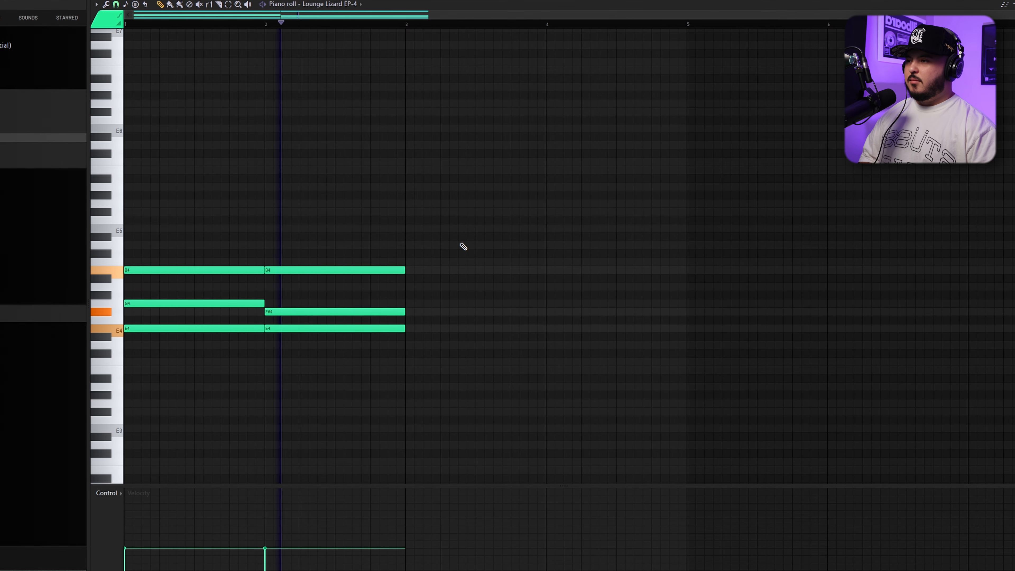
key("ctrl+z")
key("ctrl+z")
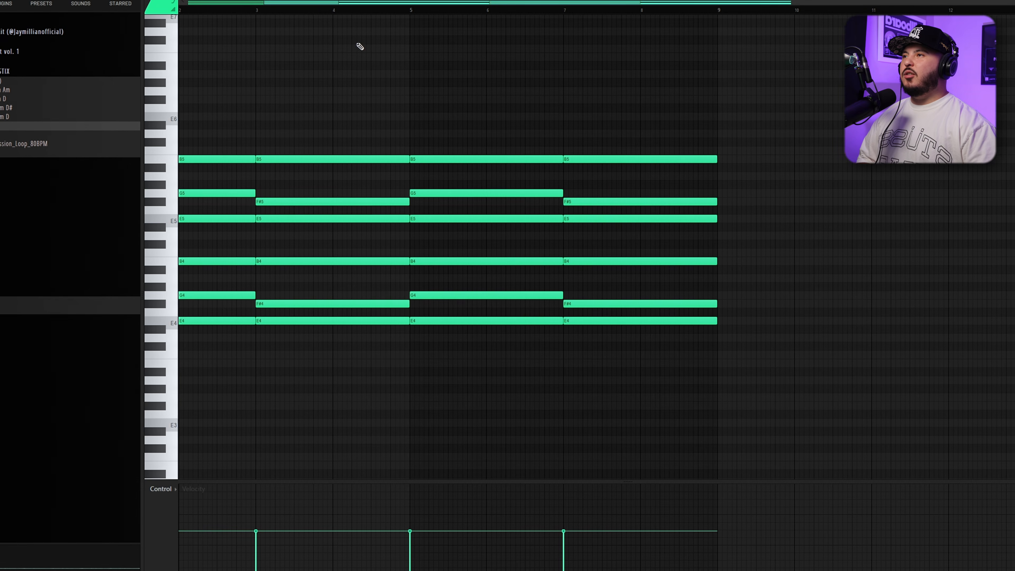
Open the Analog Lab V channel, and examine the alternating E5 and E4 notes of the [Perc] Wah pattern
key("F6")
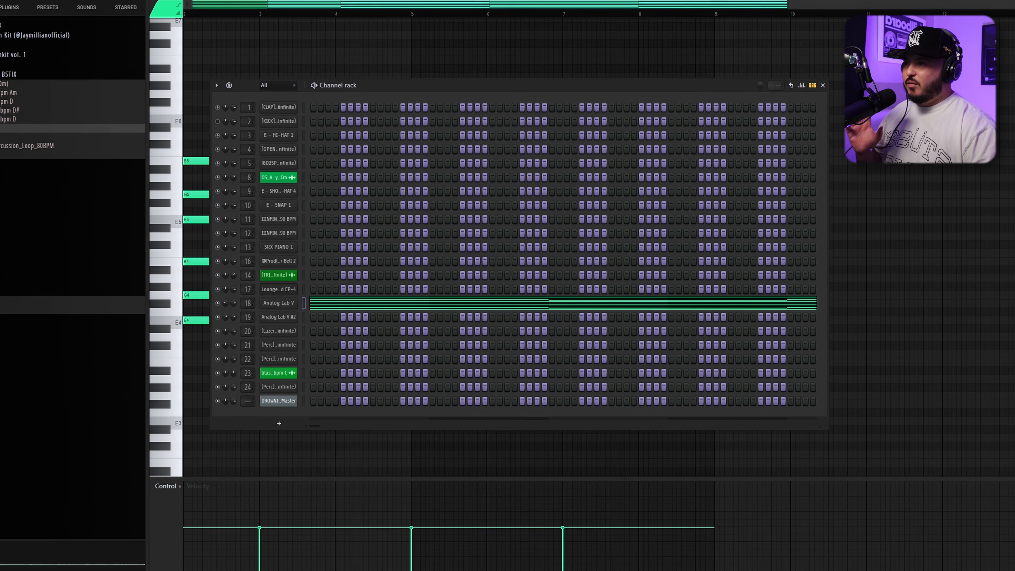
left_click(278, 302)
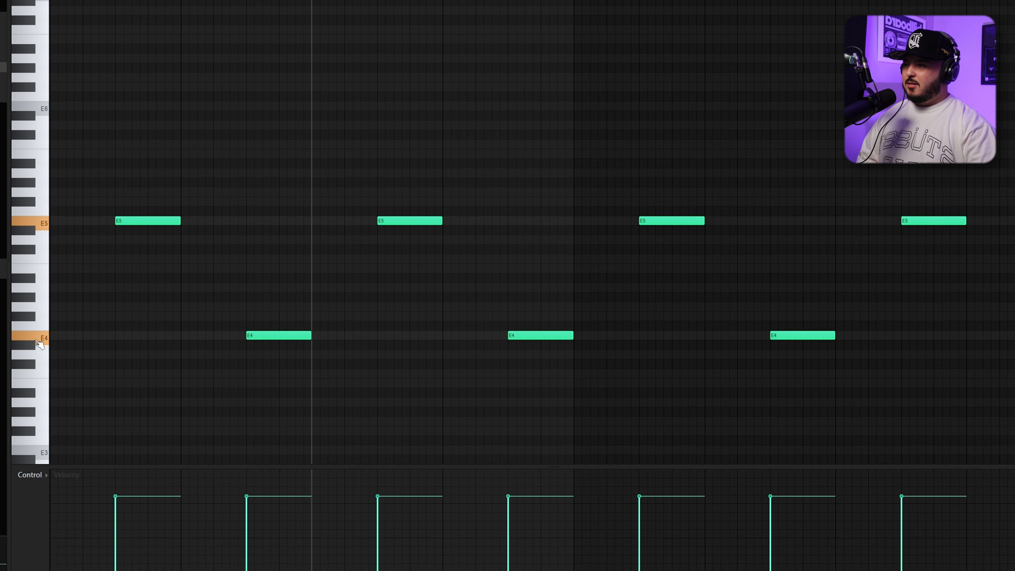
left_click_drag(141, 173, 153, 412)
left_click_drag(293, 252, 252, 519)
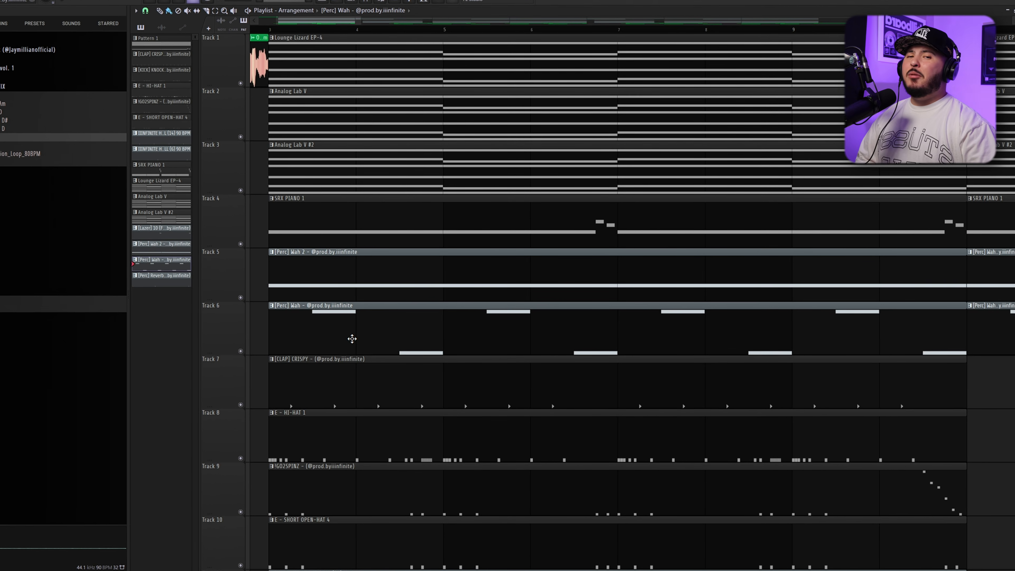
Open the E - HI-HAT 1 pattern in the piano roll and examine the fast C5 roll just before bar 3
scroll(292, 360, "down", 3)
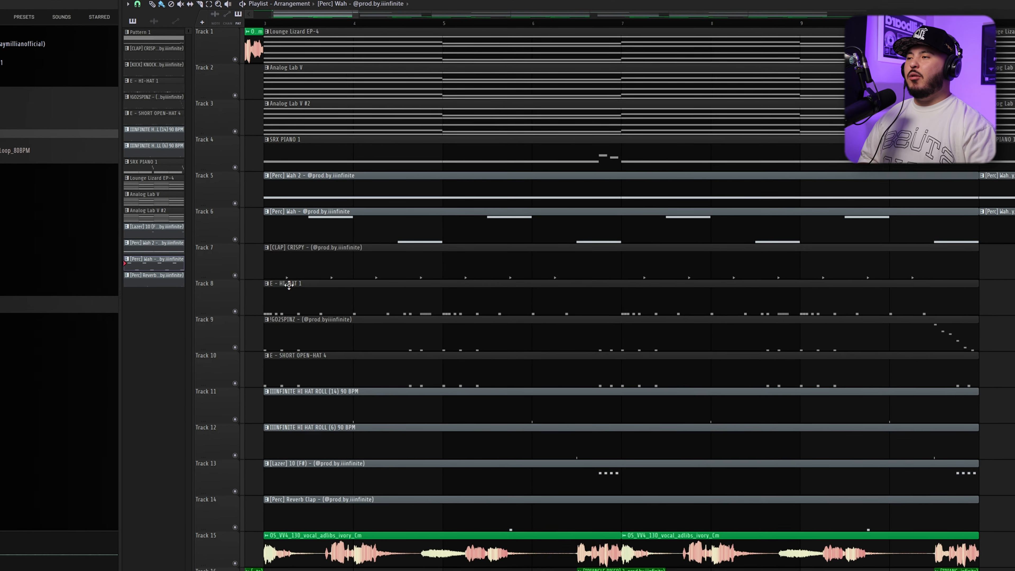
double_click(288, 267)
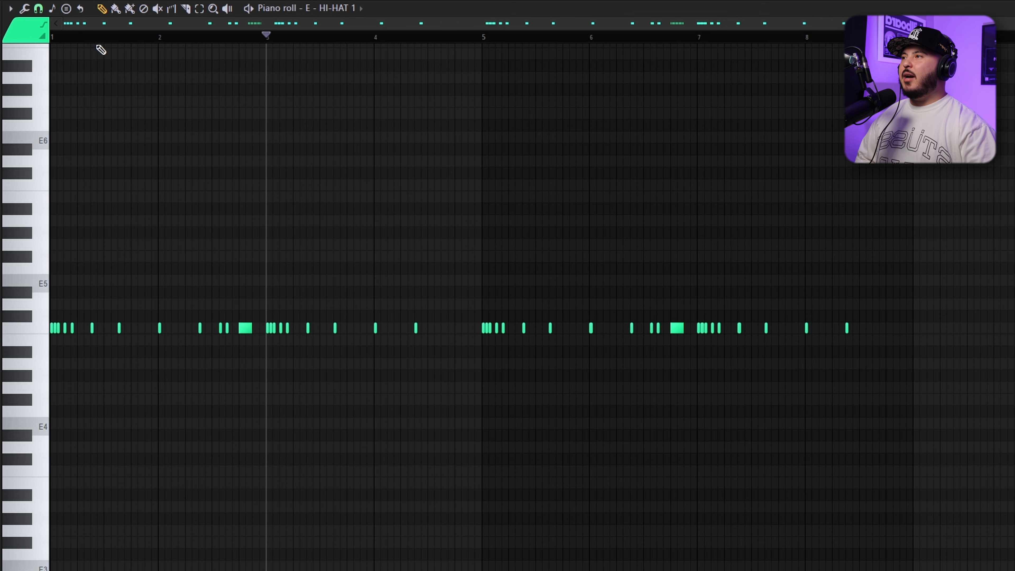
scroll(99, 160, "up", 2)
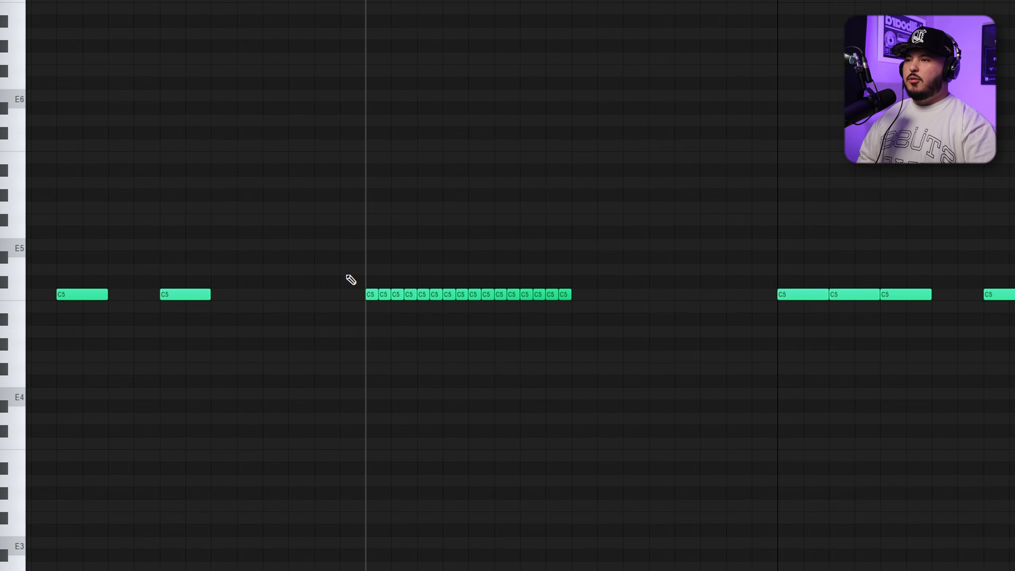
left_click_drag(337, 246, 442, 374)
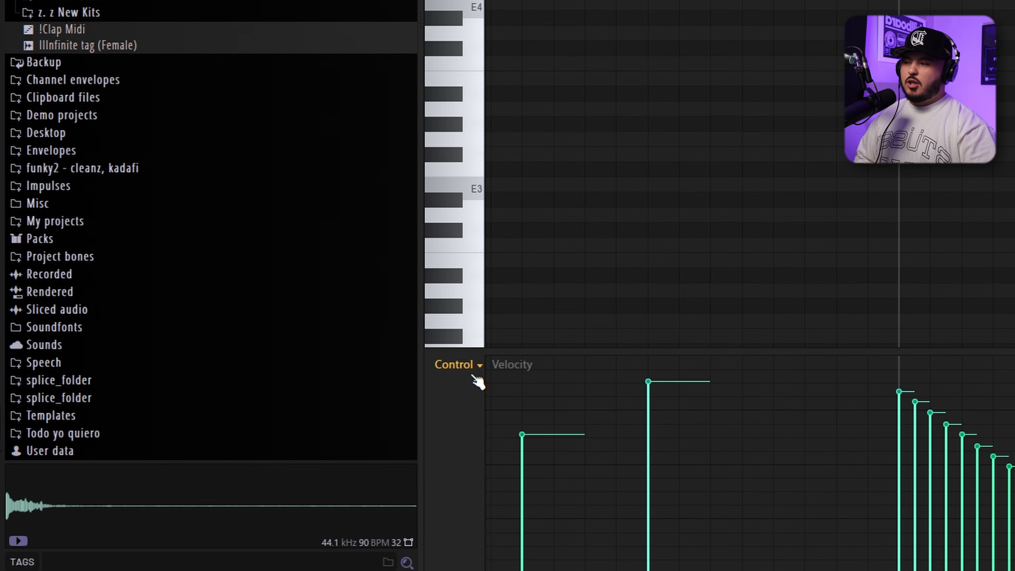
Show note fine pitch, draw a descending ramp from above to below centre across the C5 hi-hat roll, and play it
left_click(479, 364)
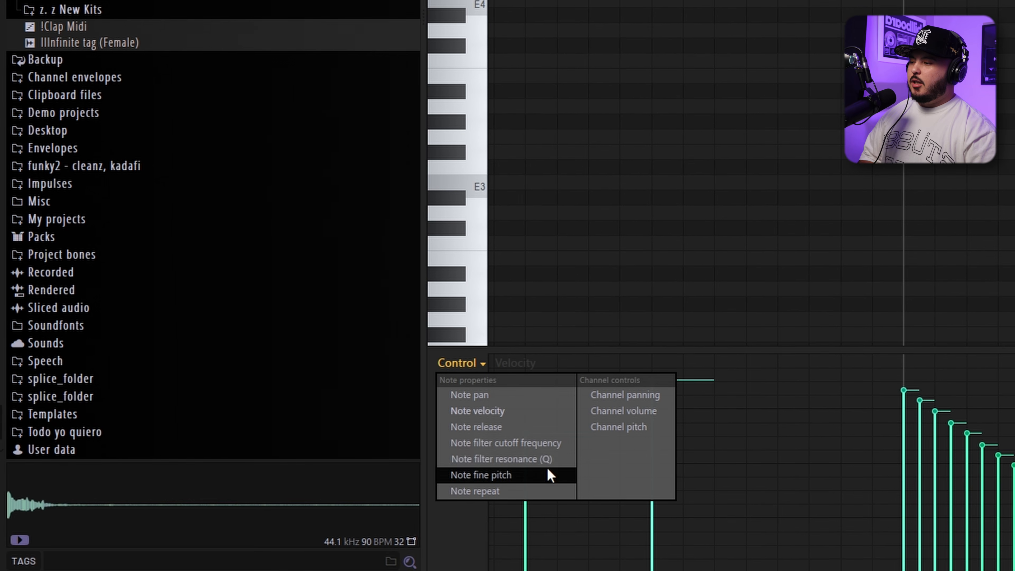
left_click(524, 477)
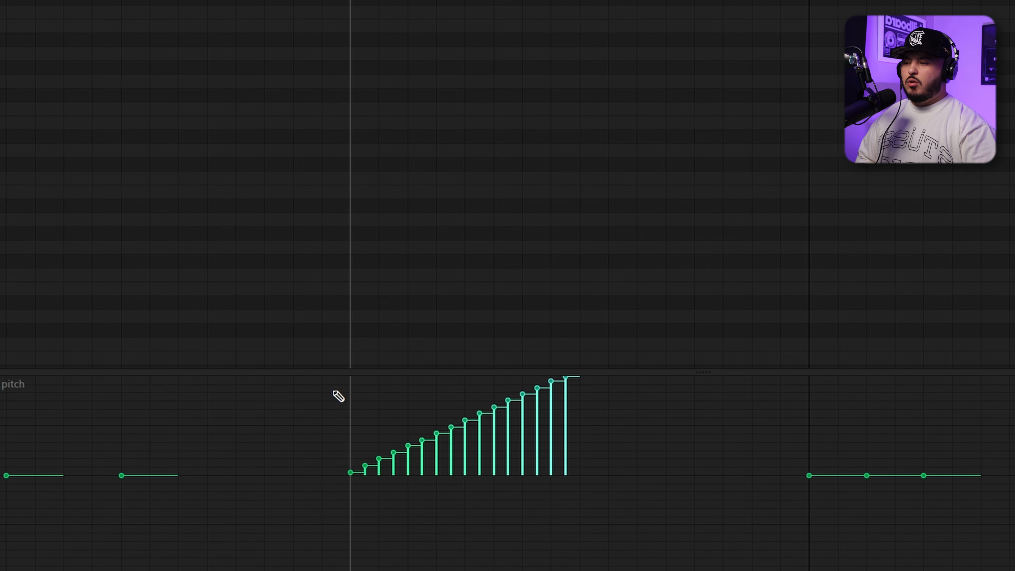
left_click_drag(349, 404, 565, 565)
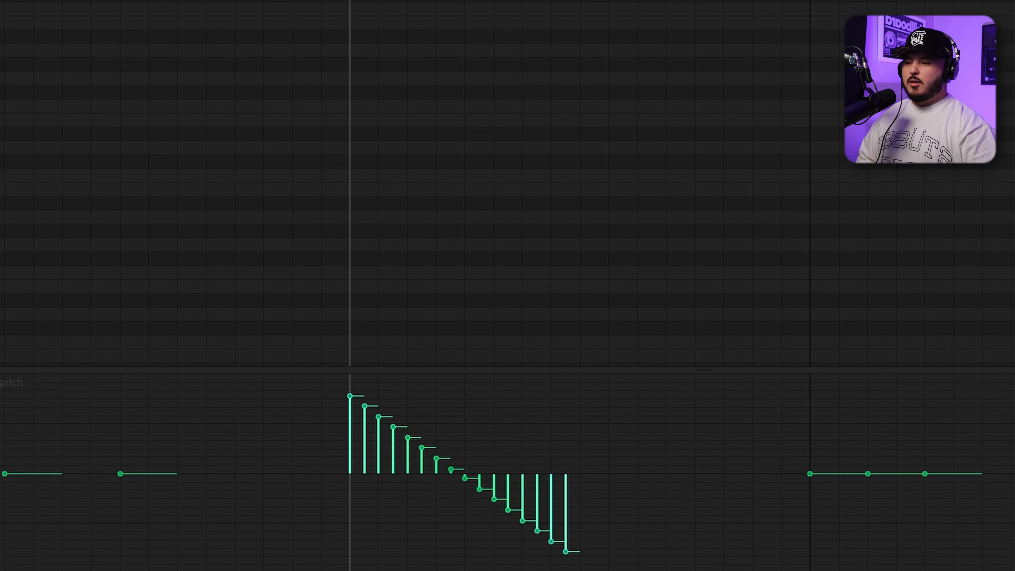
key("space")
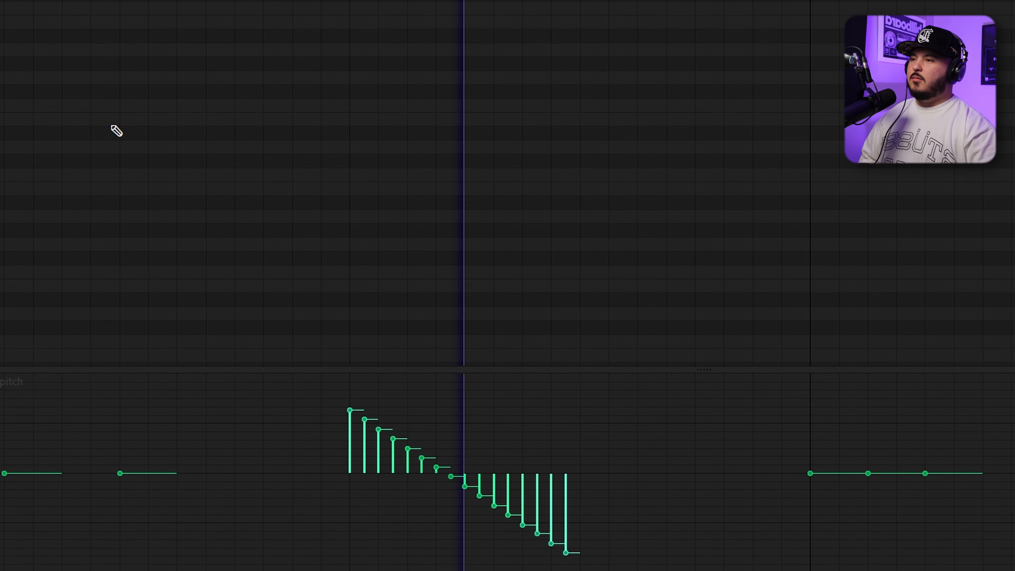
key("space")
key("space")
key("space")
key("space")
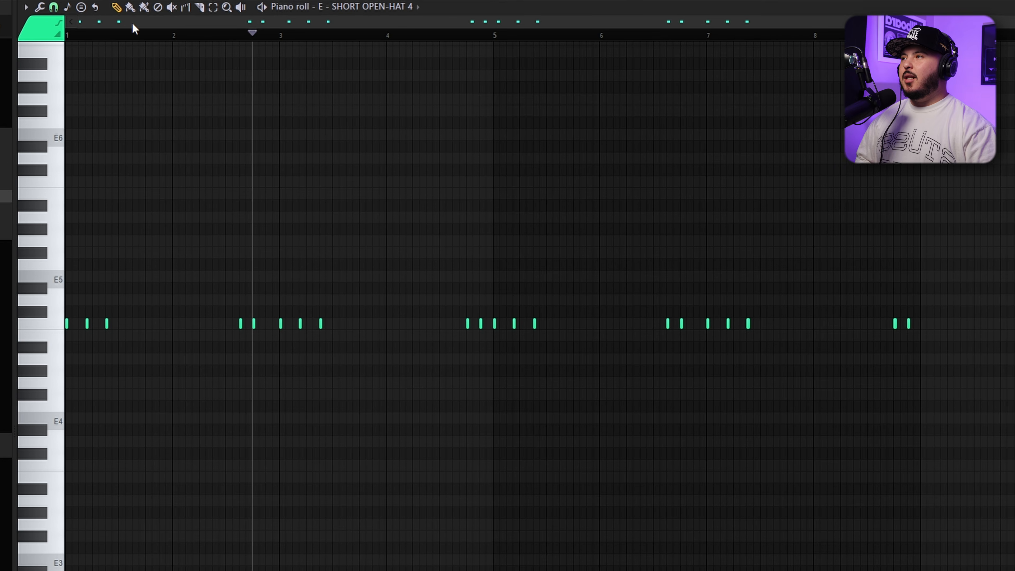
Play the E5 notes of the !GO2SPINZ pattern from bar 1 into bar 3
key("space")
scroll(75, 25, "up", 6)
key("space")
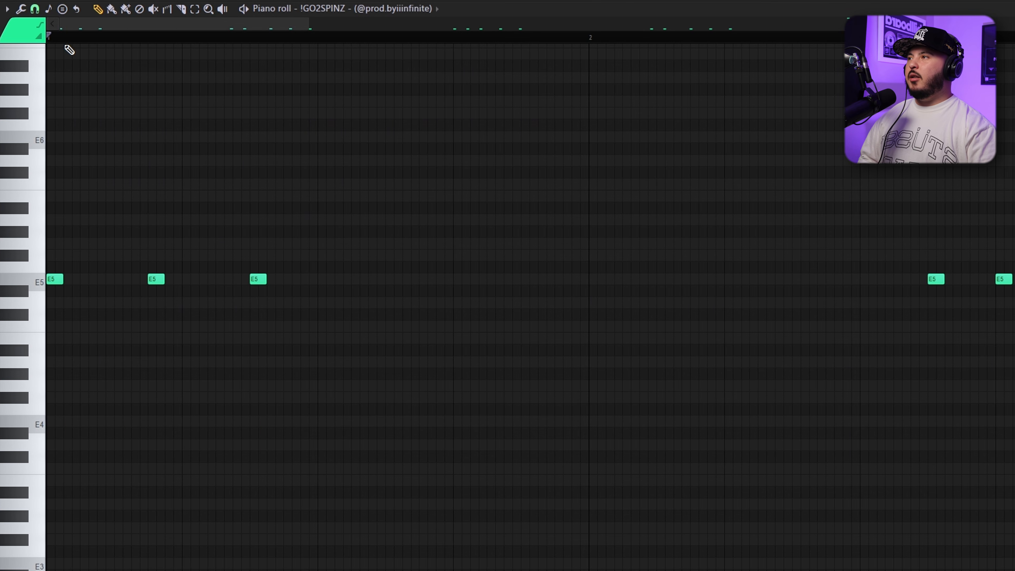
key("space")
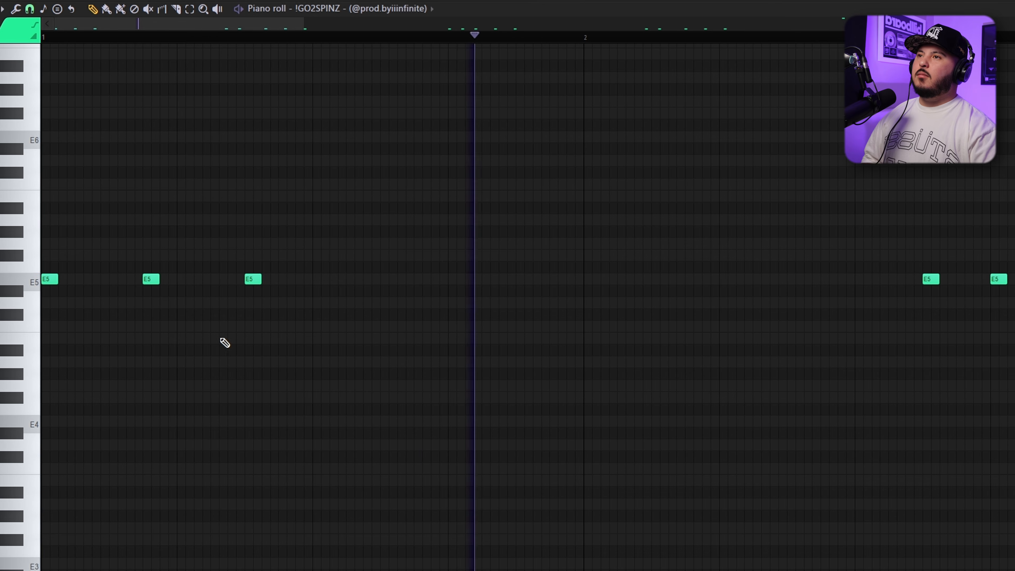
scroll(235, 358, "down", 5)
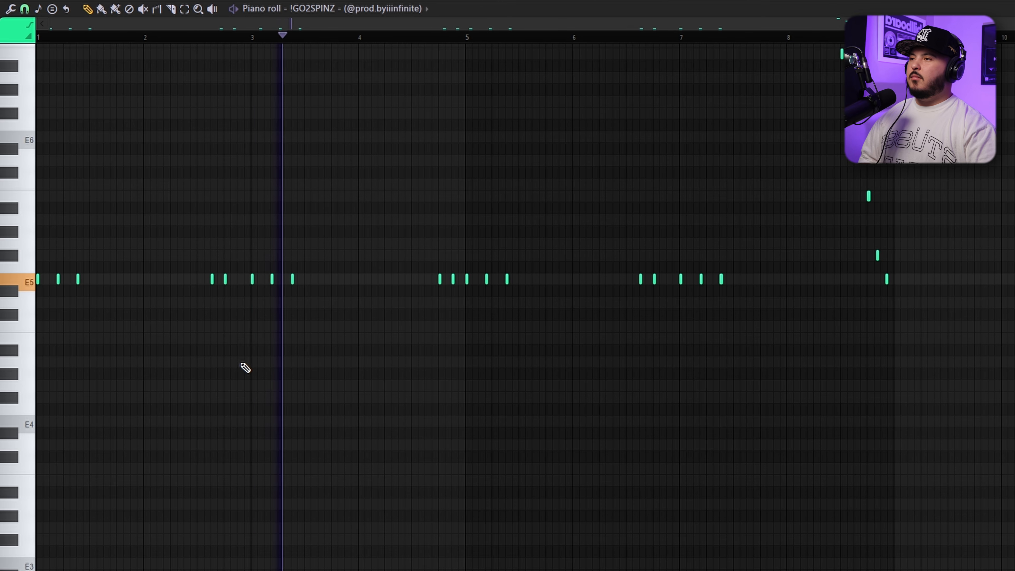
key("space")
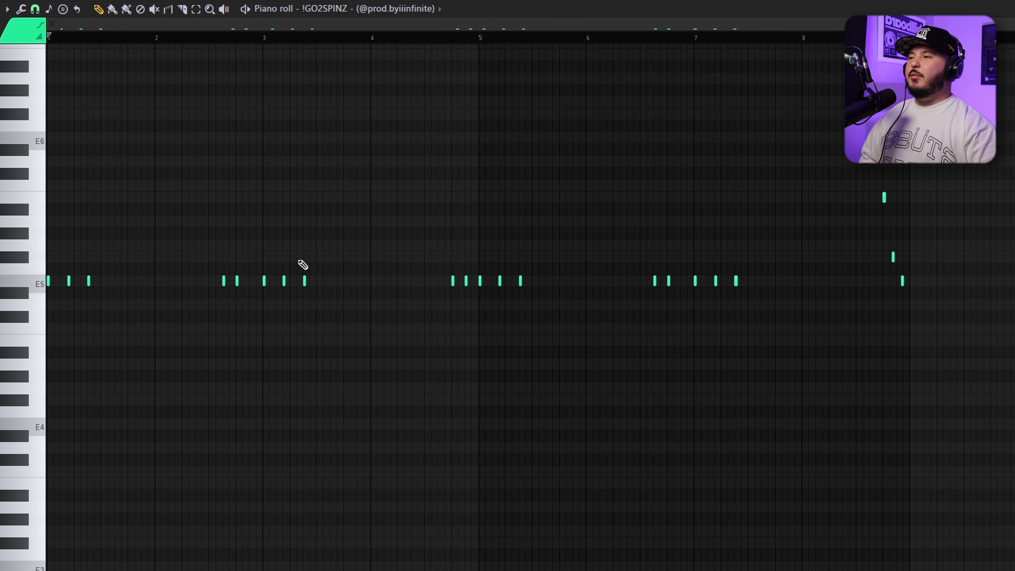
Play and examine the descending B6, F#6, E6, B5, F#5, E5 run at the end of bar 8
left_click_drag(99, 184, 575, 415)
scroll(575, 416, "up", 3)
scroll(383, 178, "up", 5, "ctrl")
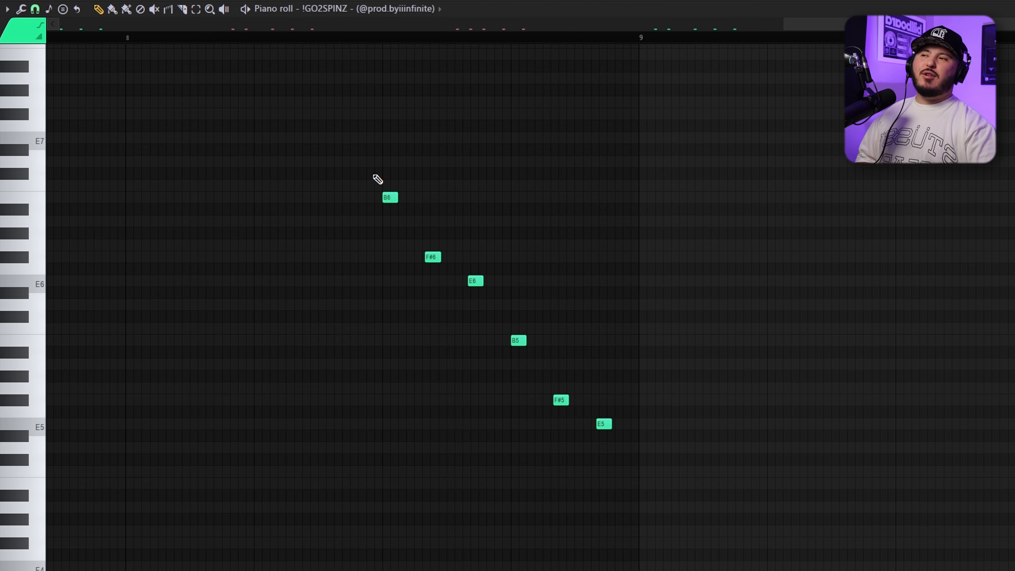
key("space")
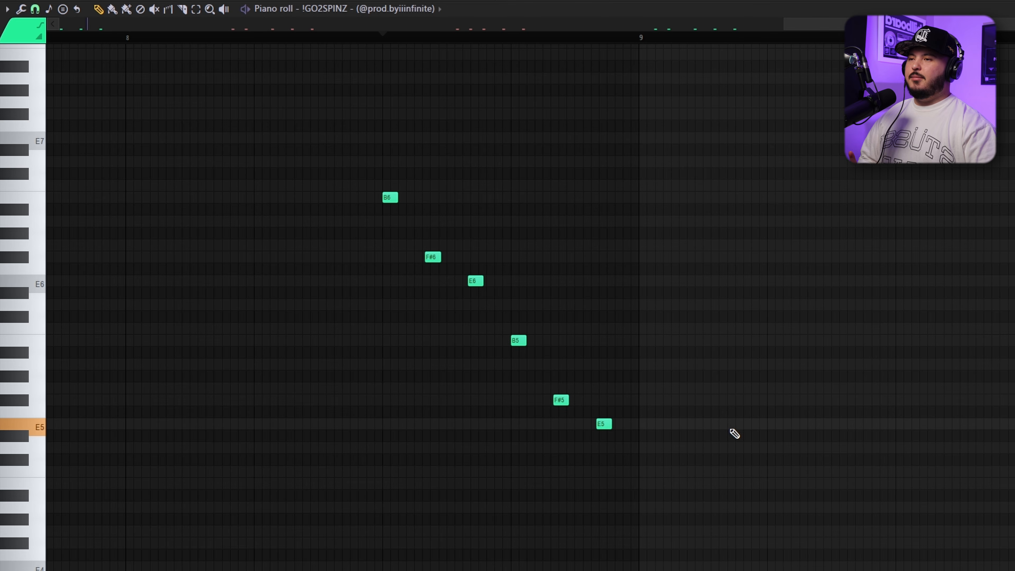
scroll(603, 423, "up", 4, "ctrl")
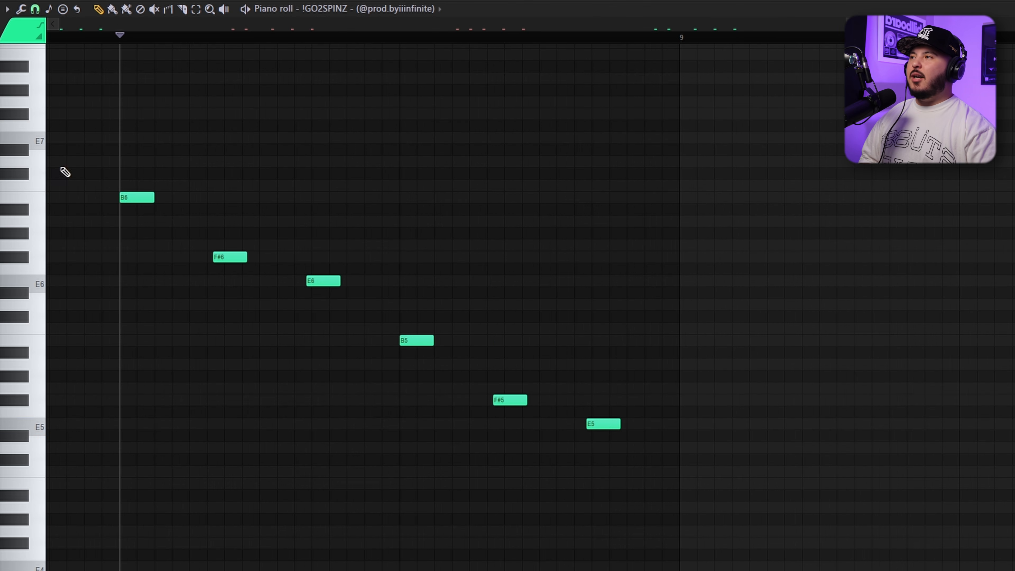
Set the piano roll snap to 1/3 beat and lengthen the six notes of the B6-to-E5 run so each meets the next
left_click(38, 13)
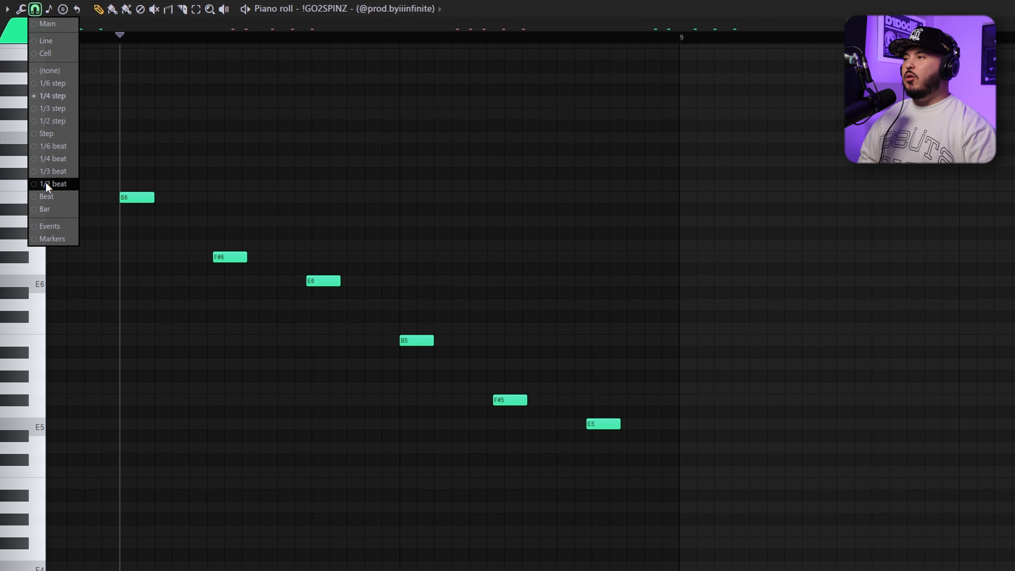
left_click(60, 174)
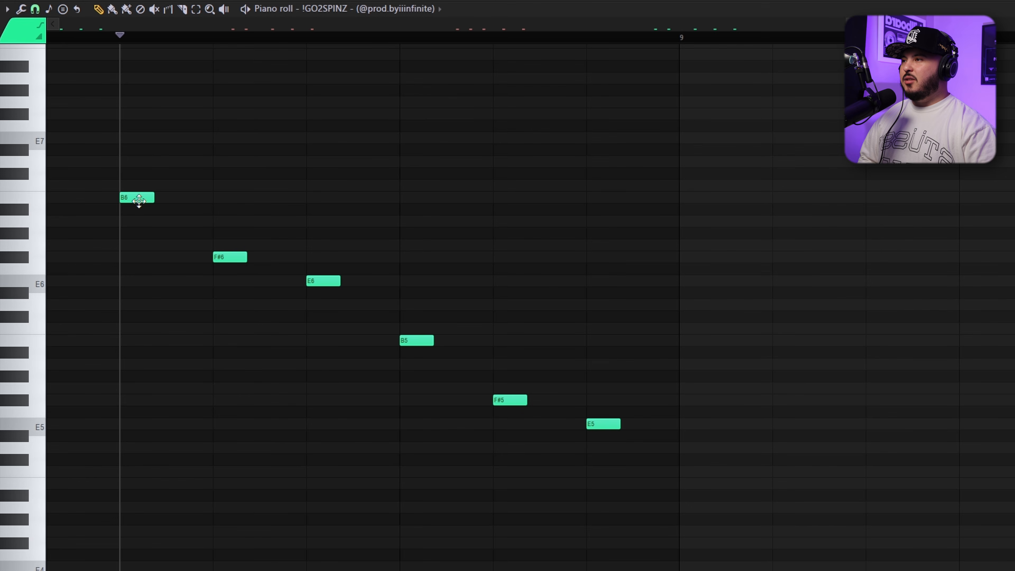
left_click_drag(119, 178, 590, 540)
key("ctrl+l")
key("ctrl+d")
left_click_drag(142, 154, 495, 336)
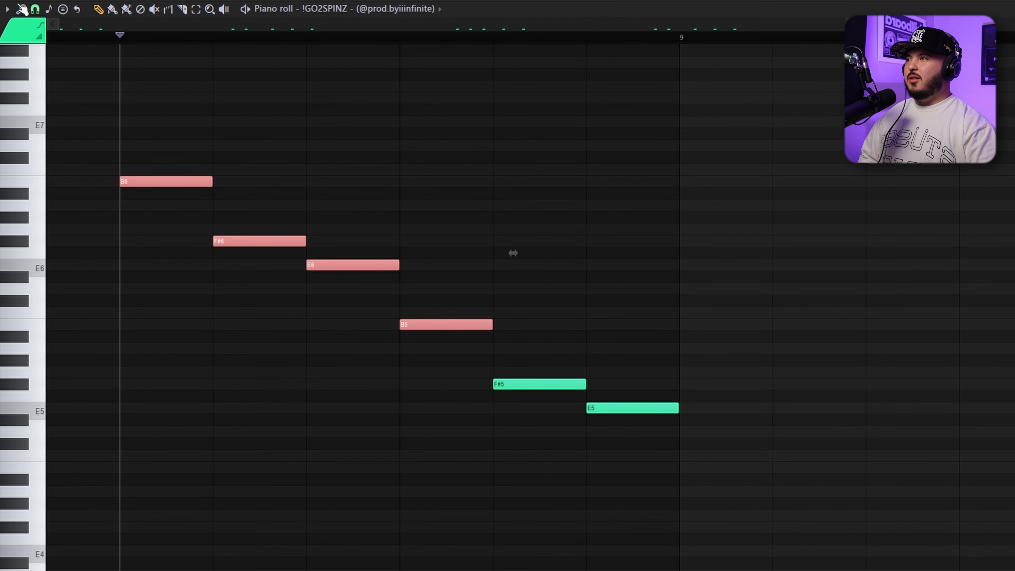
left_click(35, 10)
left_click(353, 131)
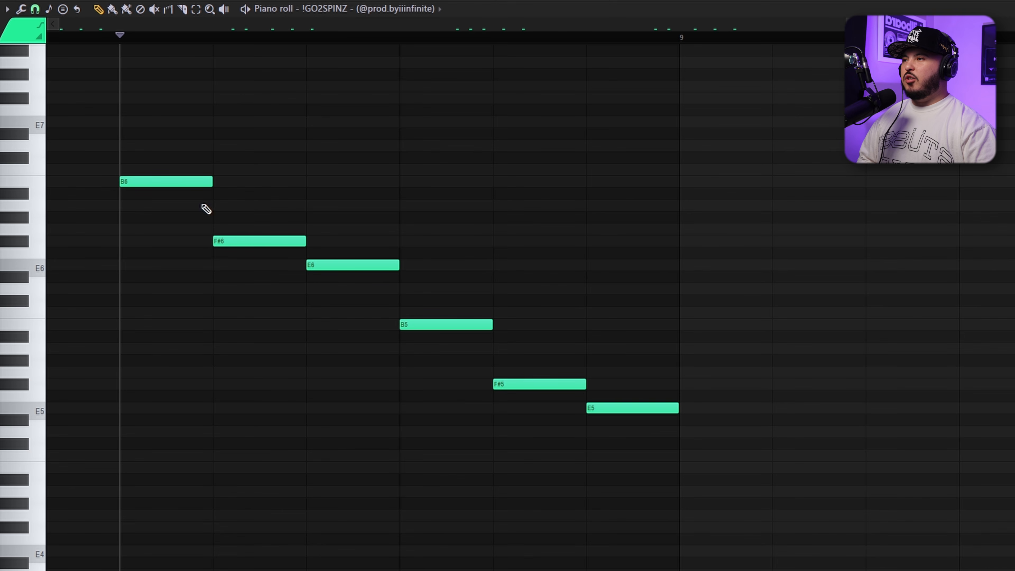
Play the run and retune its six notes to three C6 notes followed by three B5 notes
key("space")
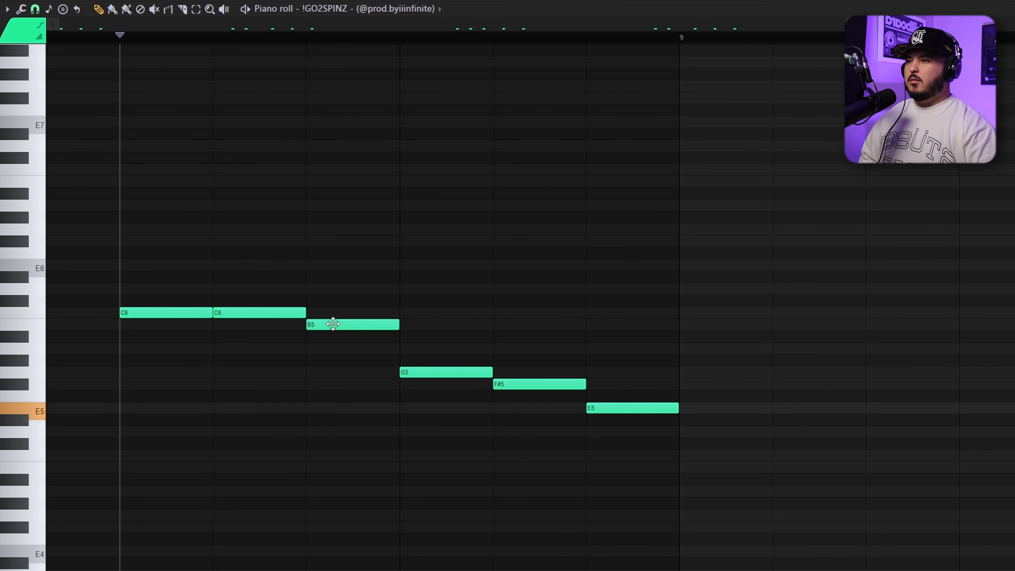
left_click_drag(332, 323, 333, 312)
left_click_drag(416, 372, 416, 331)
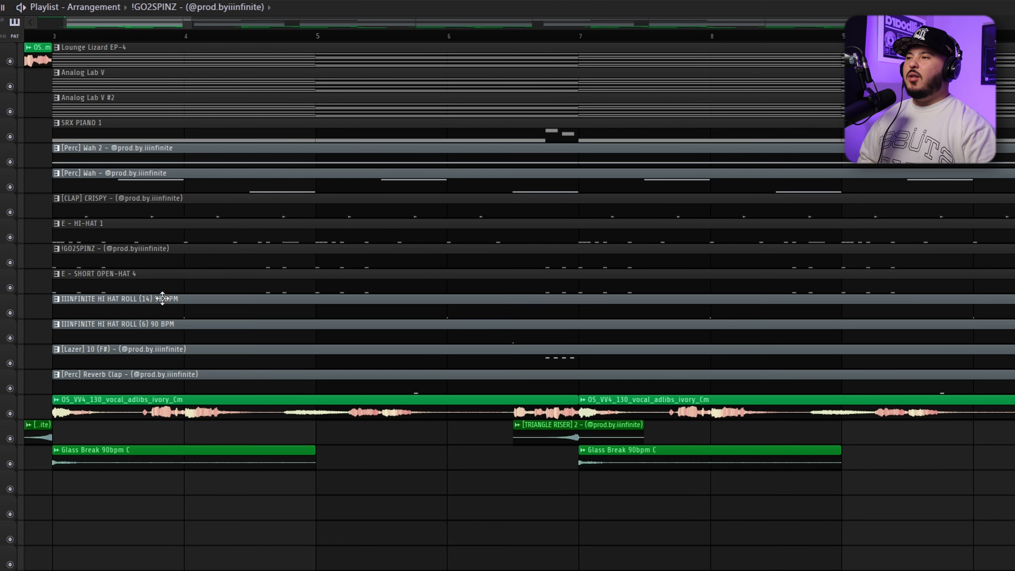
Select the [Lazer] 10 (F#) and [Perc] Reverb Clap clips in the playlist
left_click_drag(153, 300, 356, 358)
left_click_drag(241, 386, 236, 364)
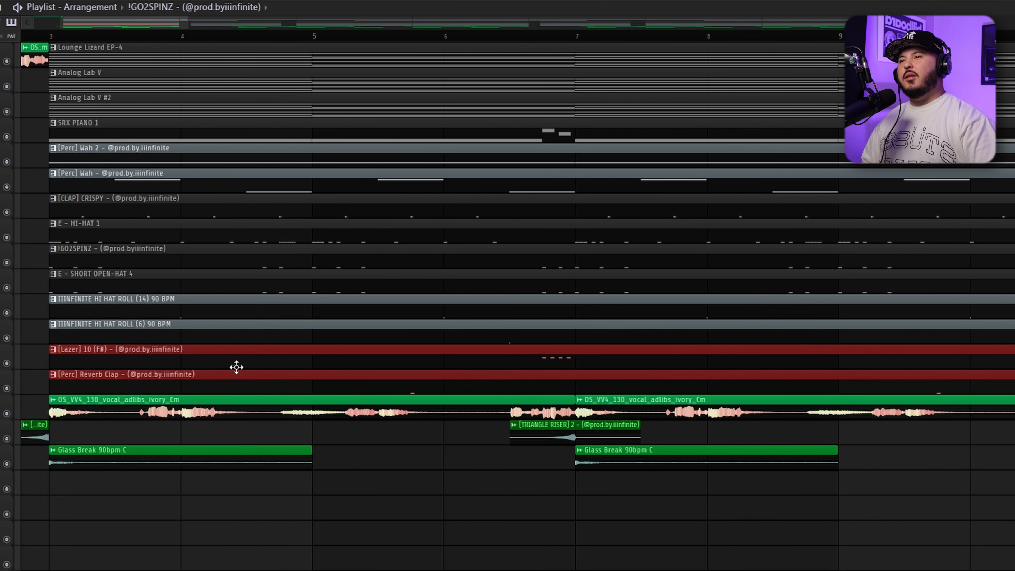